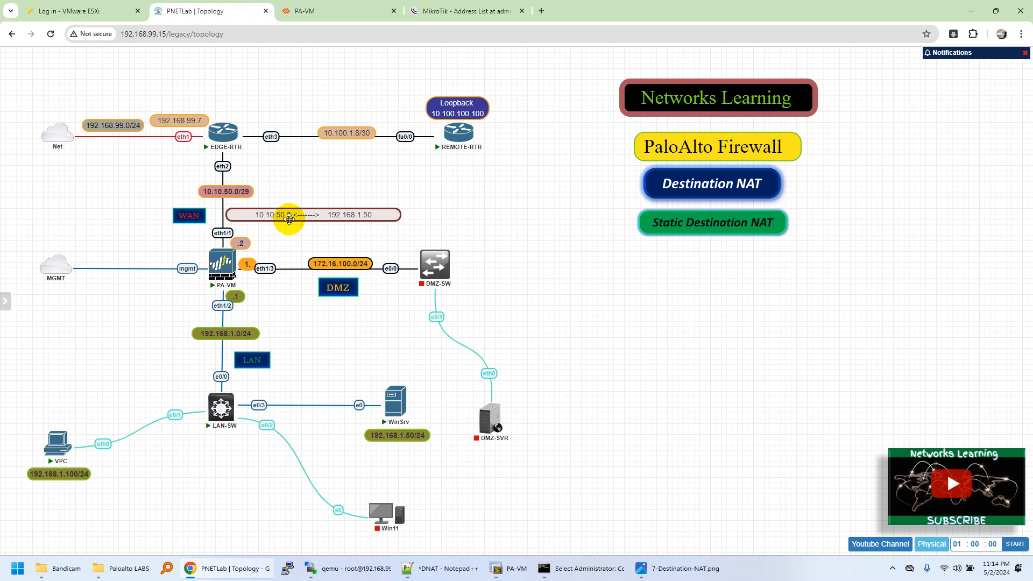
{"action": "left_click", "coordinate": [289, 219]}
{"action": "left_click", "coordinate": [296, 196]}
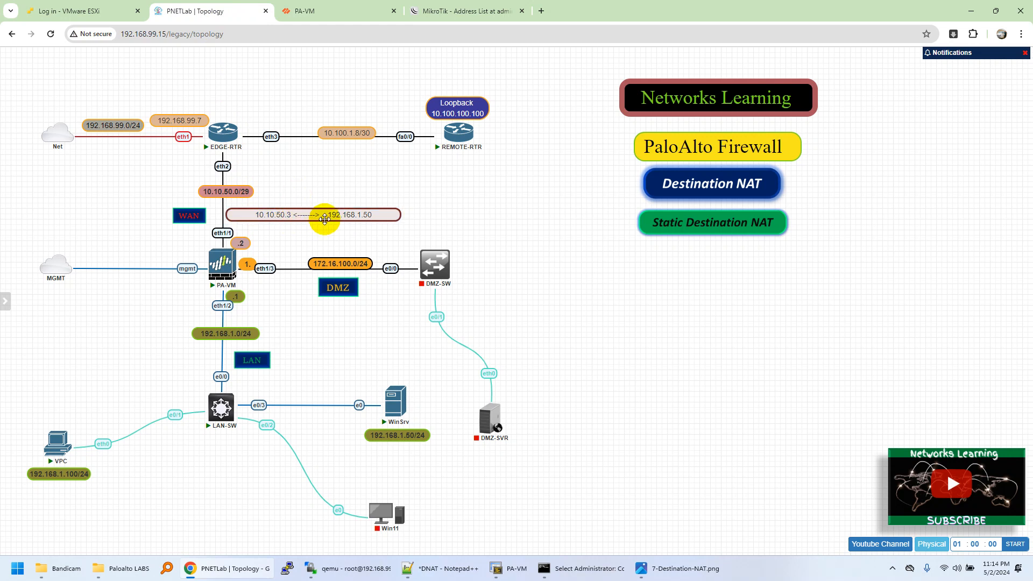
{"action": "left_click", "coordinate": [429, 215]}
{"action": "left_click_drag", "start_coordinate": [208, 205], "coordinate": [276, 89]}
{"action": "left_click", "coordinate": [151, 229]}
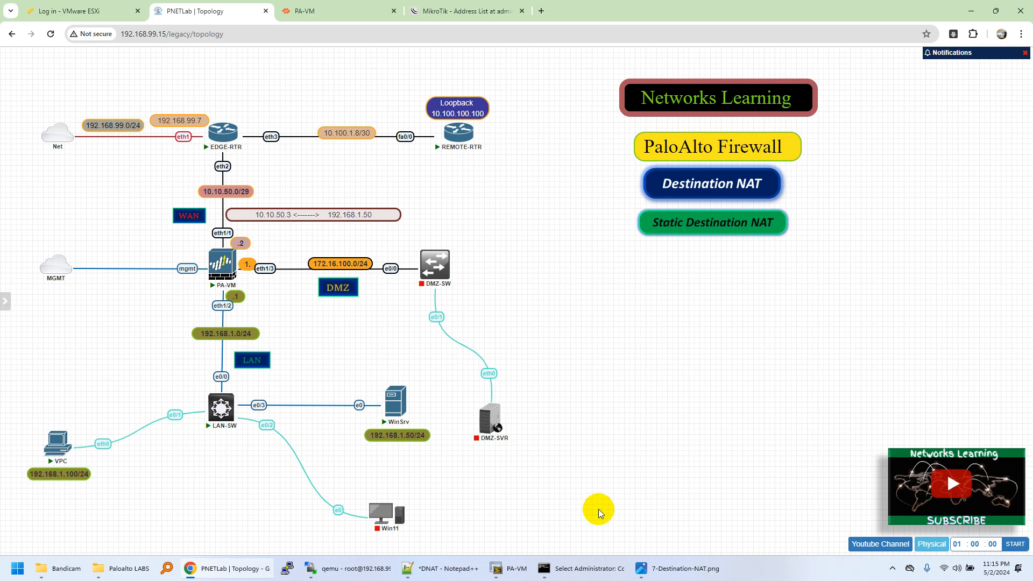
{"action": "left_click", "coordinate": [744, 559]}
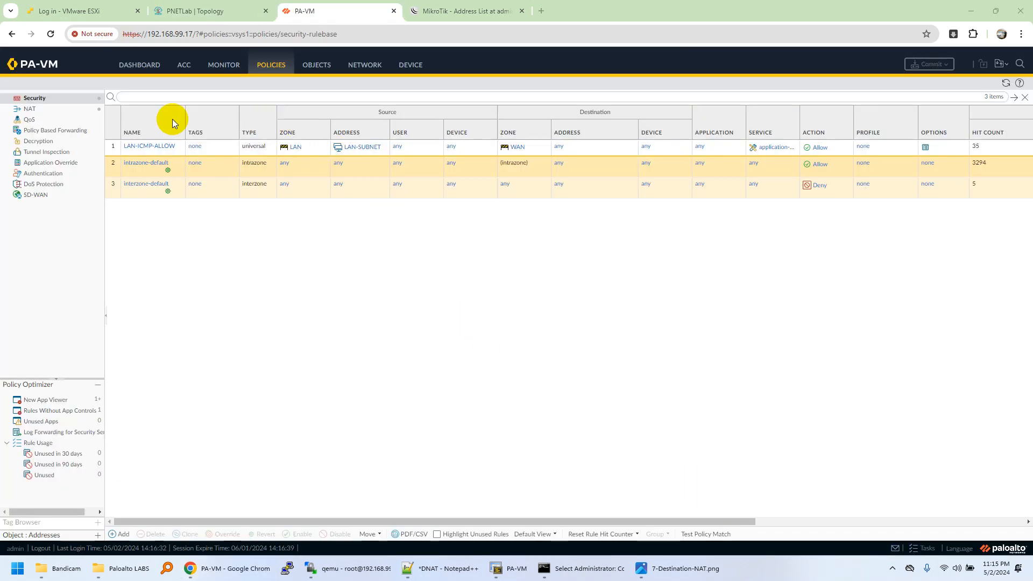
Start a new NAT policy rule and name it D-NAT-LAN-RDP.
{"action": "left_click", "coordinate": [67, 111]}
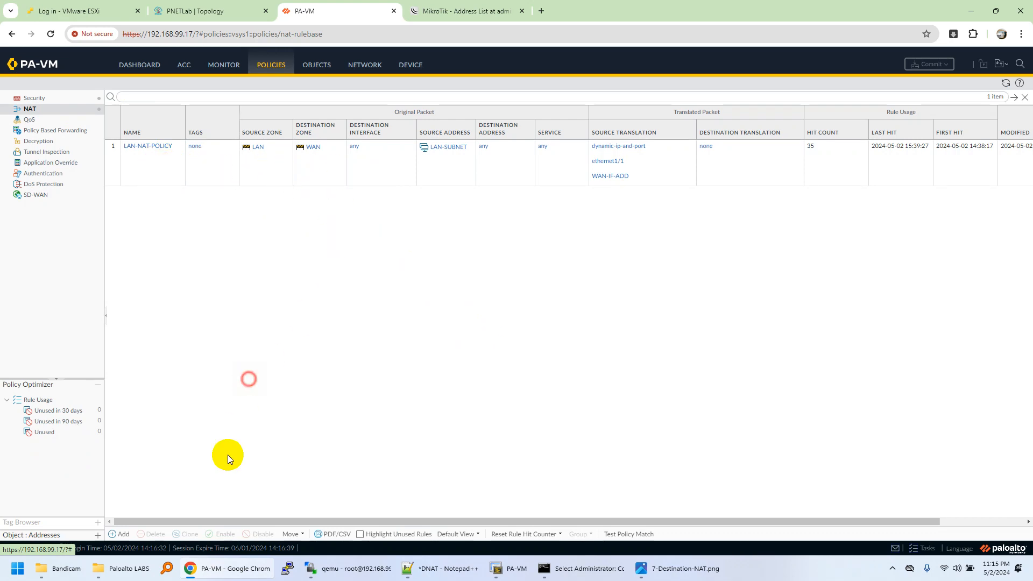
{"action": "left_click", "coordinate": [120, 533]}
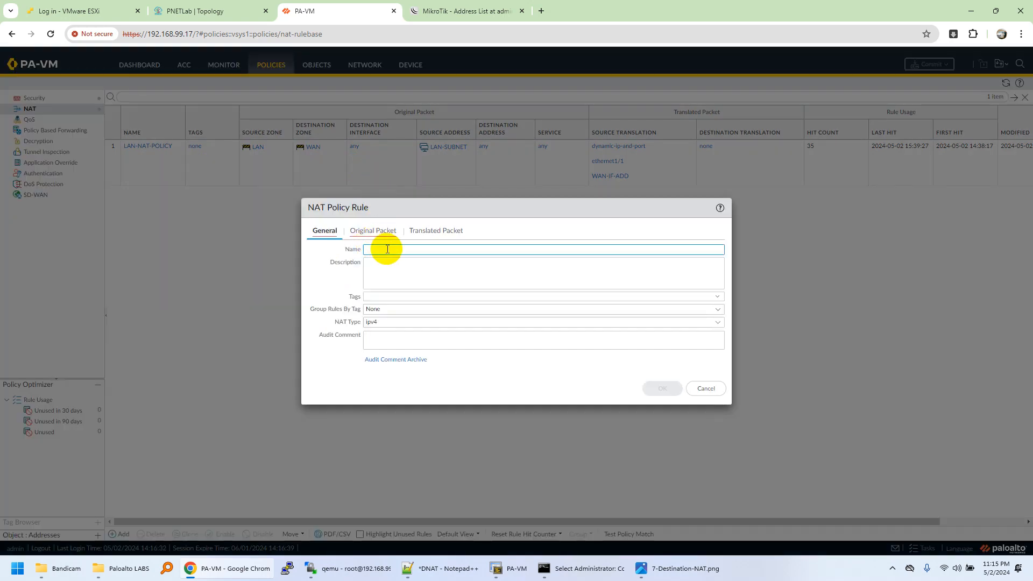
{"action": "left_click", "coordinate": [389, 250]}
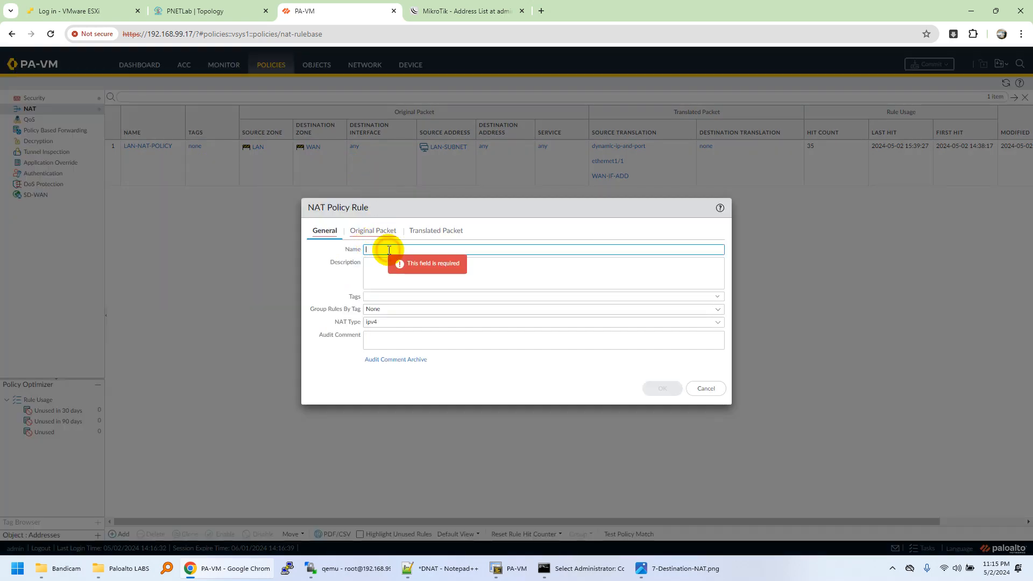
{"action": "type", "text": "D-NAT-LAN"}
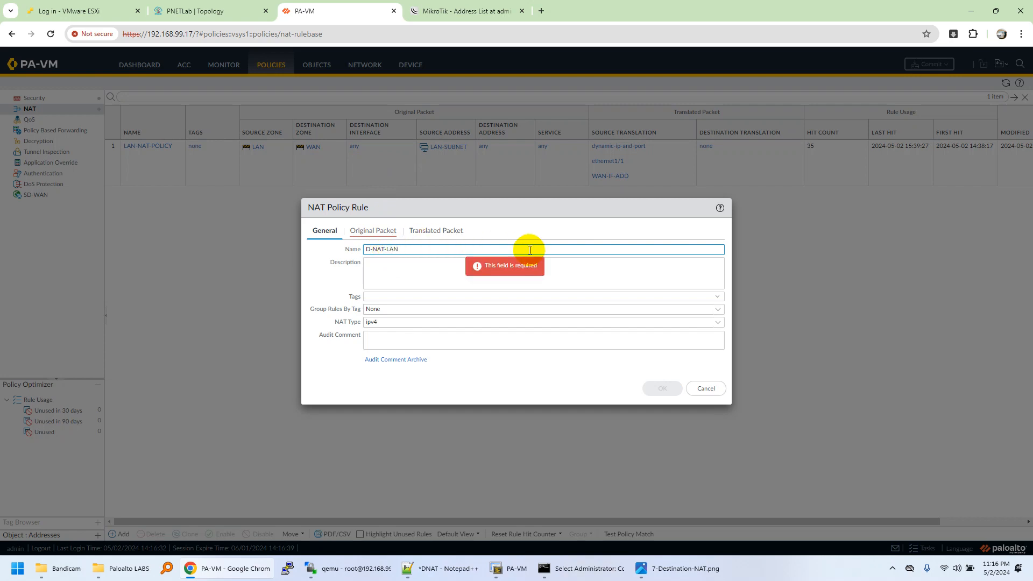
{"action": "type", "text": "-REDPR"}
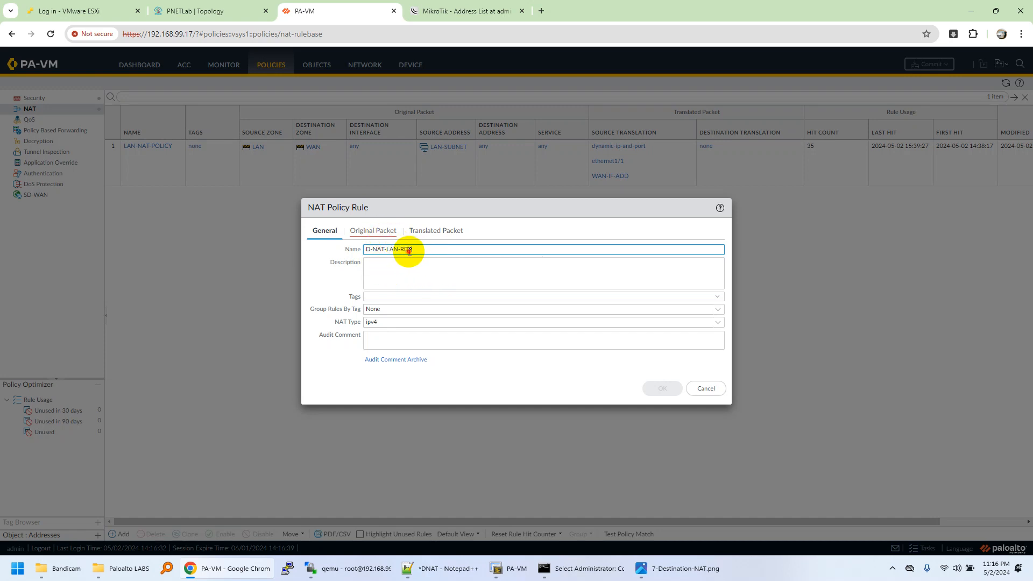
Set the source zone of the NAT rule's original packet to WAN.
{"action": "left_click", "coordinate": [370, 232]}
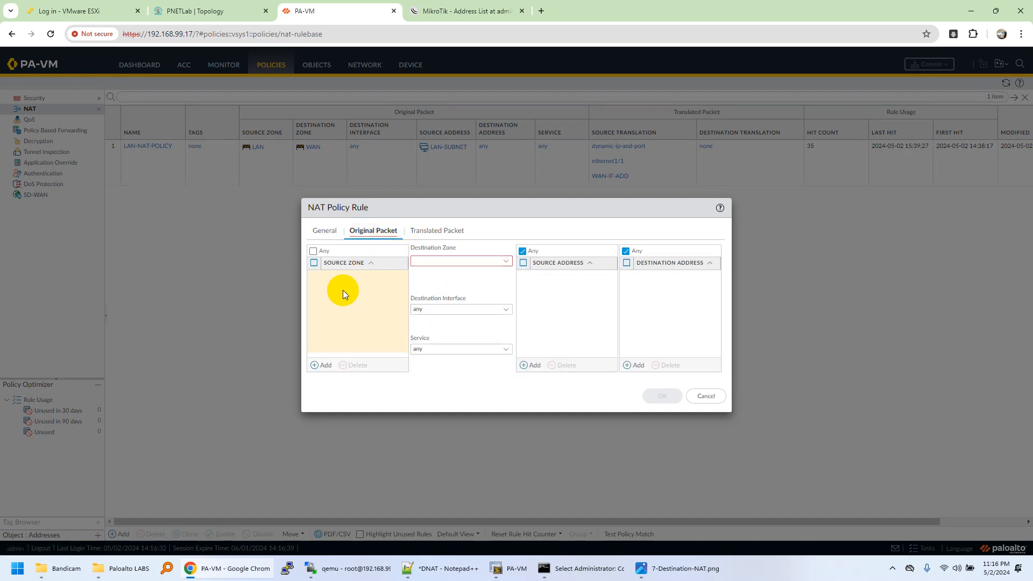
{"action": "left_click", "coordinate": [324, 365]}
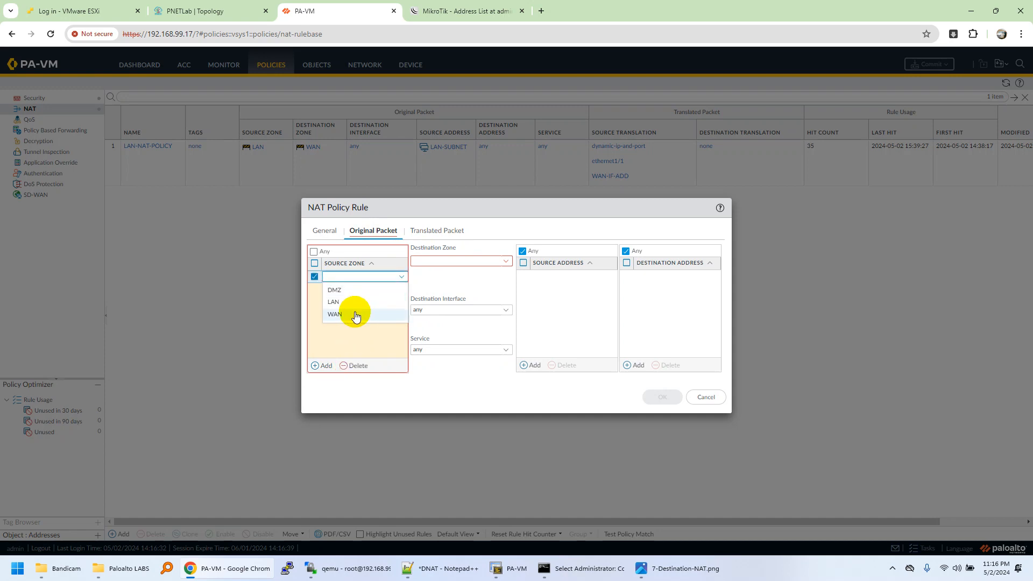
{"action": "left_click", "coordinate": [347, 314]}
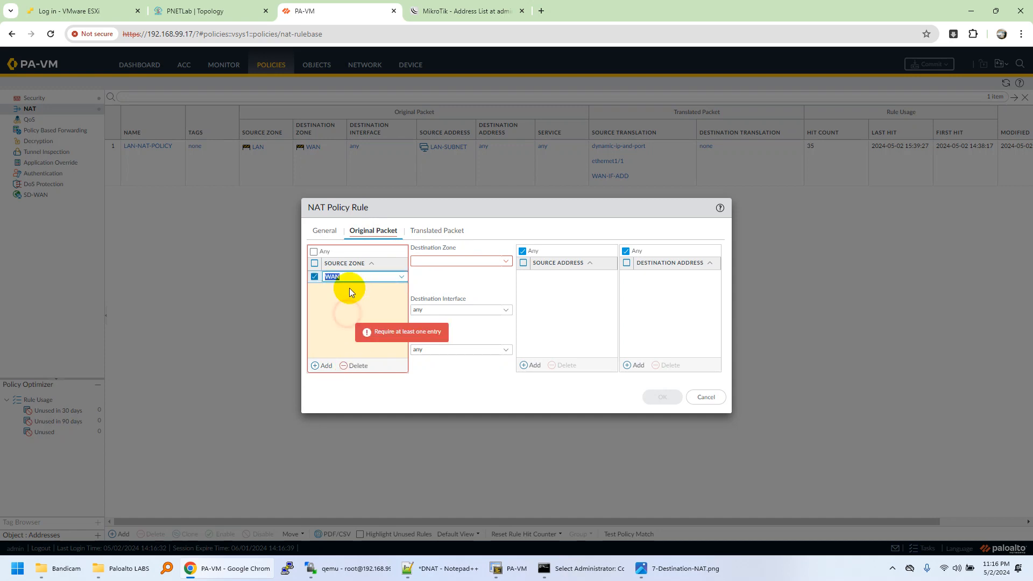
{"action": "left_click", "coordinate": [462, 282]}
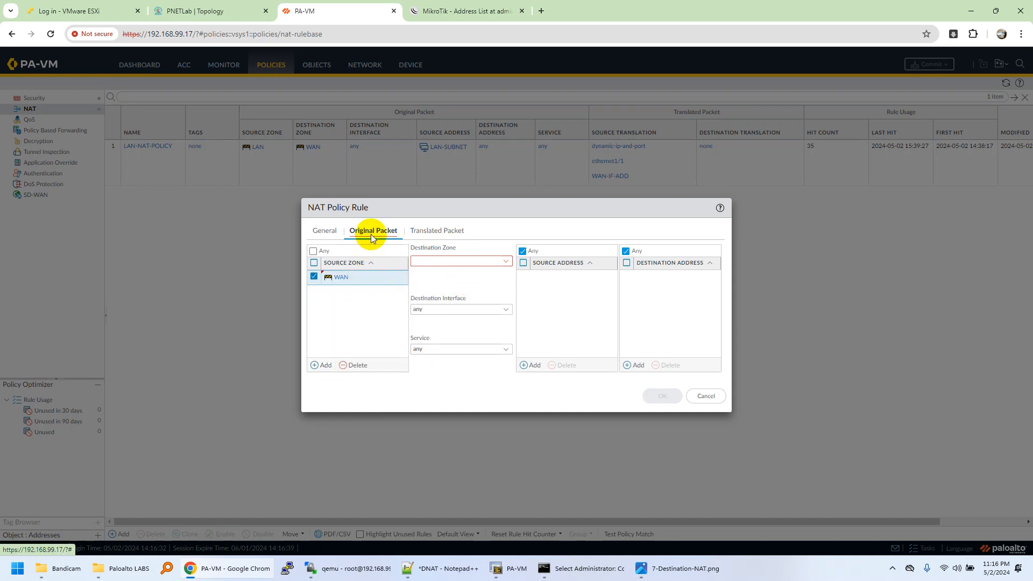
Compare the NAT rule's destination zone options with the WAN and LAN address mapping in the PNETLab topology.
{"action": "left_click", "coordinate": [215, 11]}
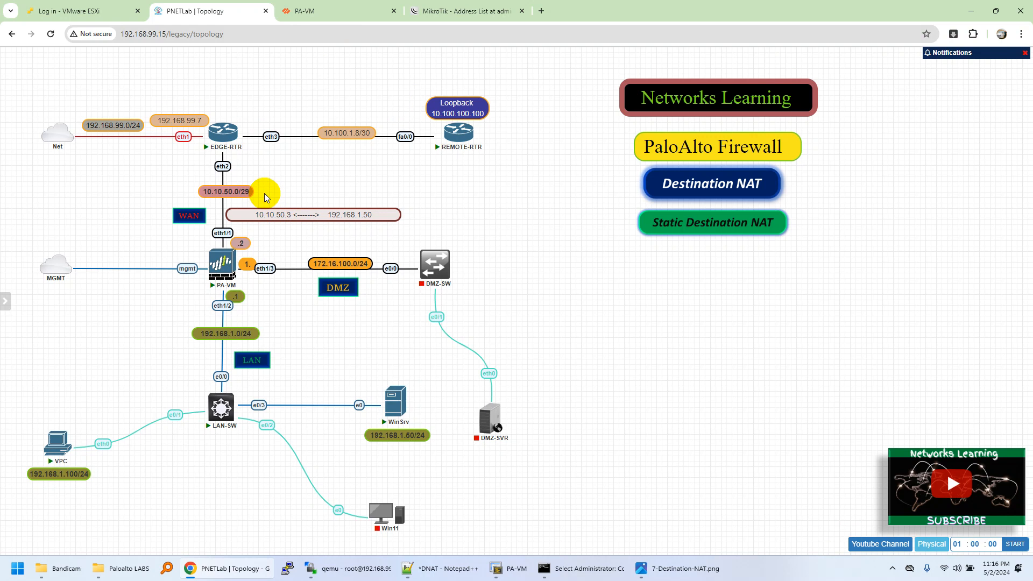
{"action": "left_click", "coordinate": [325, 19]}
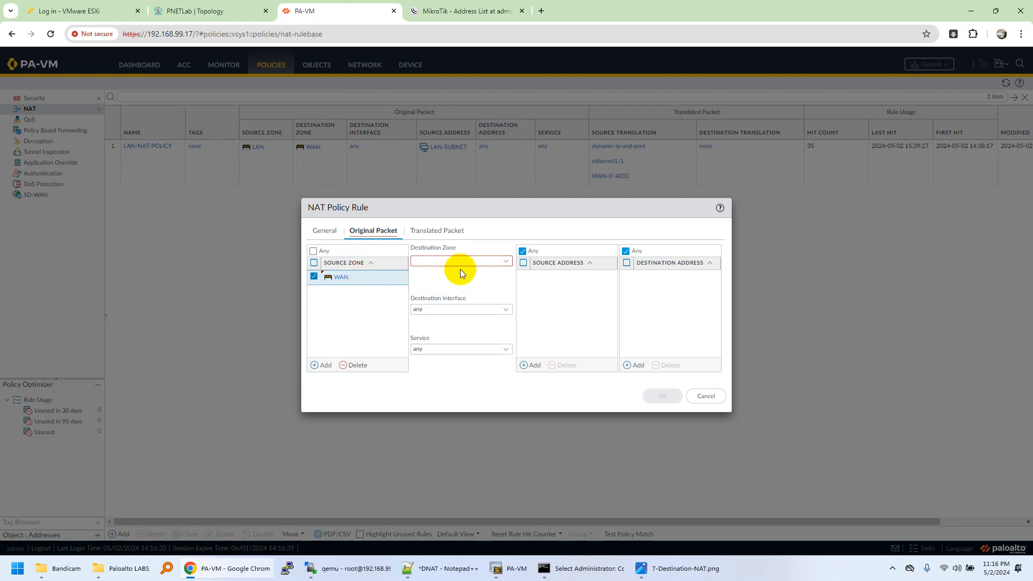
{"action": "left_click", "coordinate": [503, 265]}
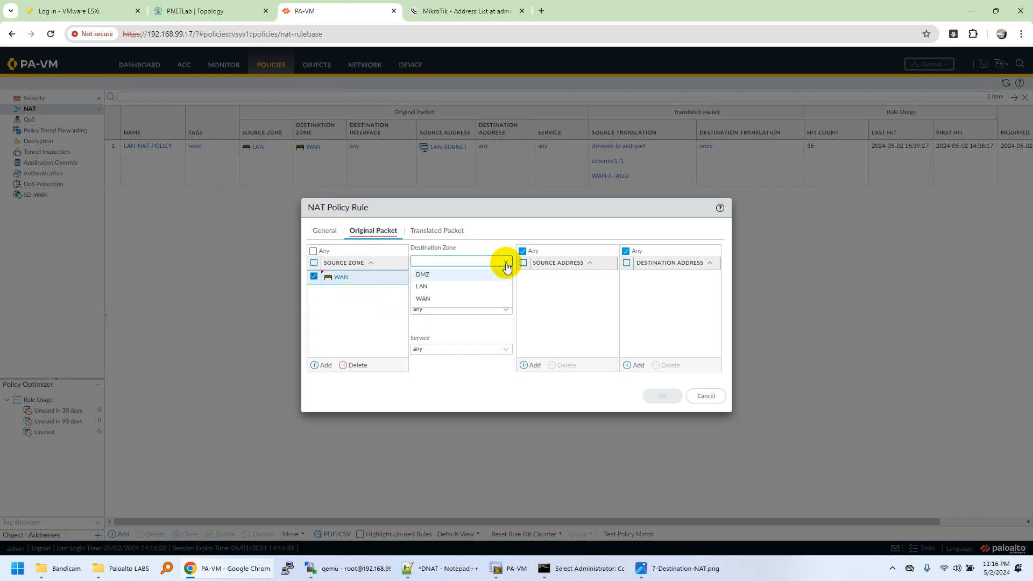
{"action": "left_click", "coordinate": [459, 251]}
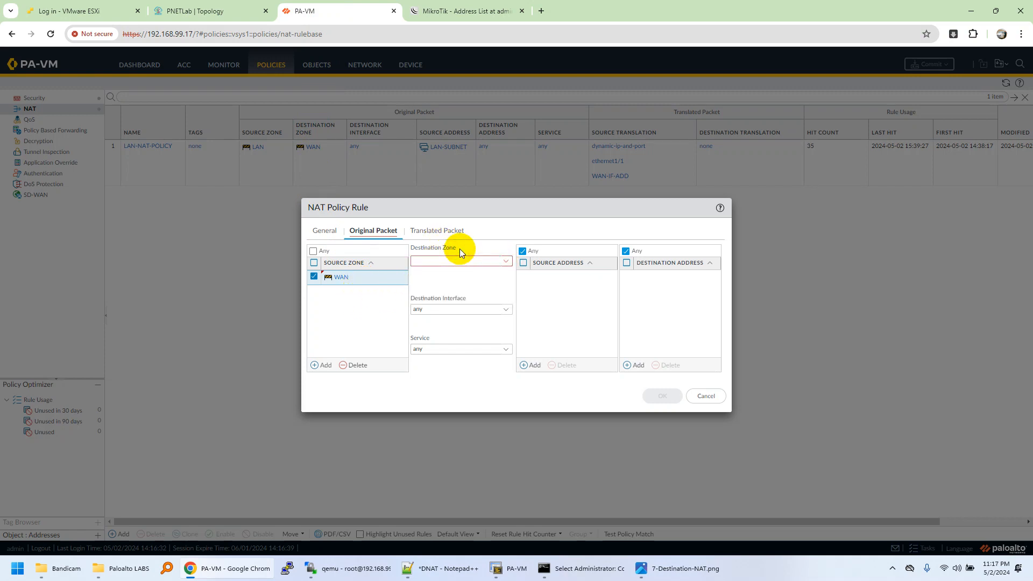
{"action": "left_click_drag", "start_coordinate": [459, 249], "coordinate": [411, 247]}
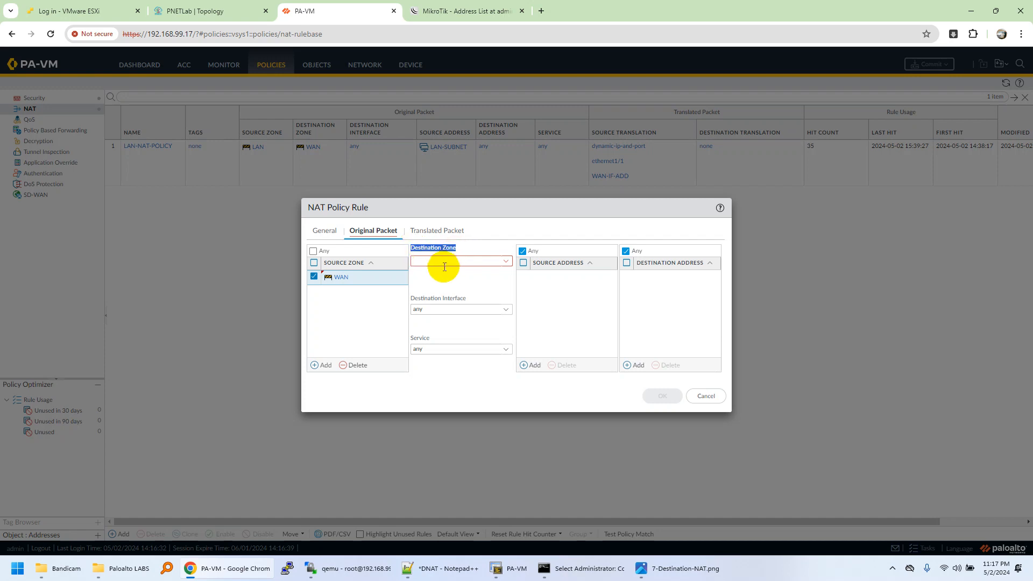
{"action": "left_click", "coordinate": [221, 12]}
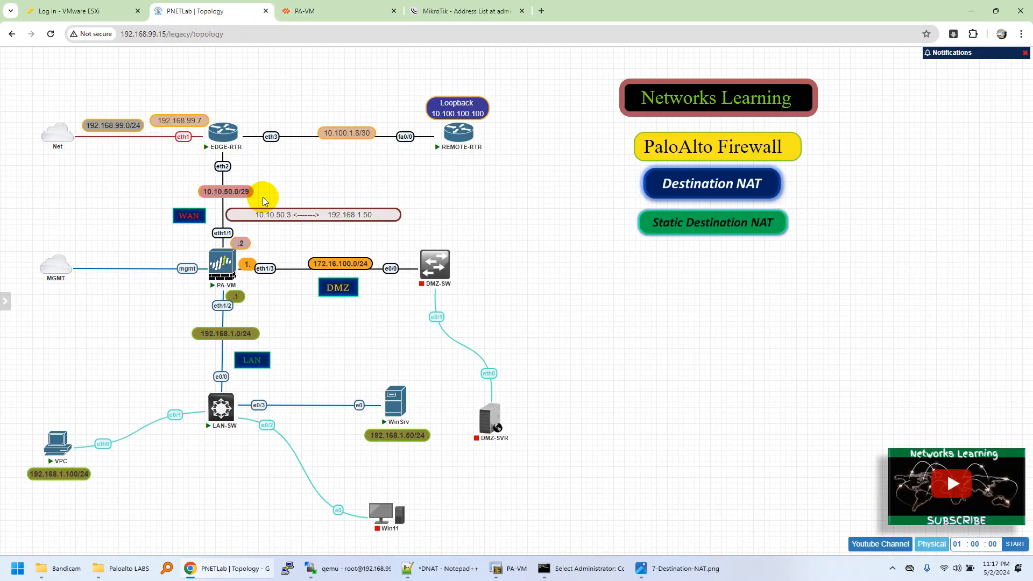
{"action": "mouse_move", "coordinate": [228, 263]}
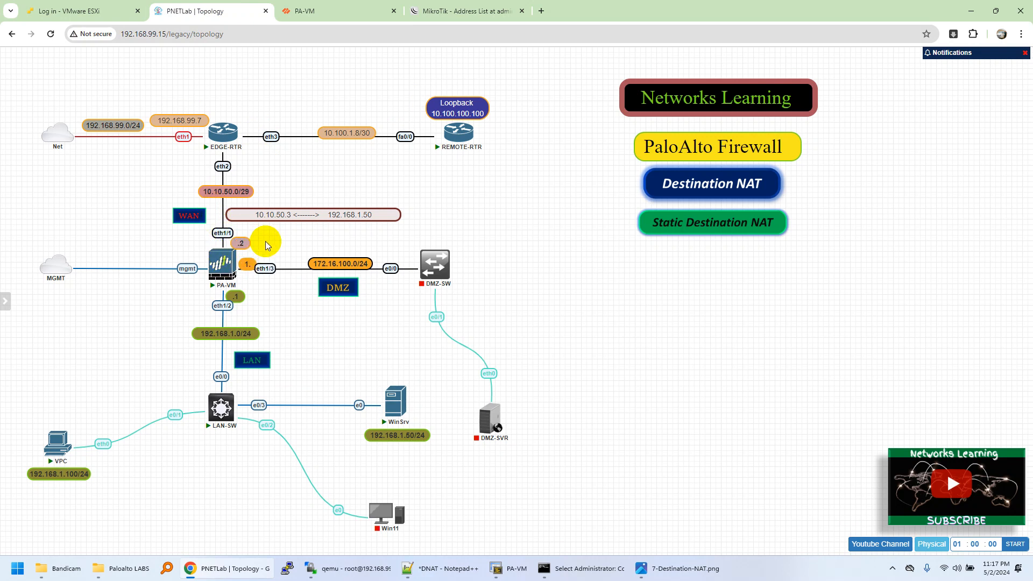
{"action": "left_click", "coordinate": [341, 10]}
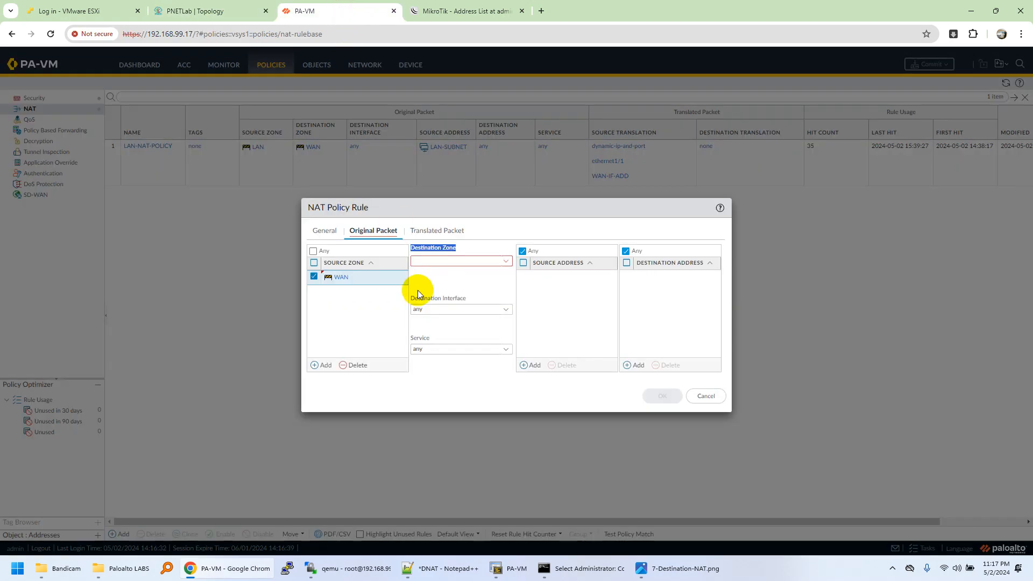
{"action": "left_click", "coordinate": [229, 10]}
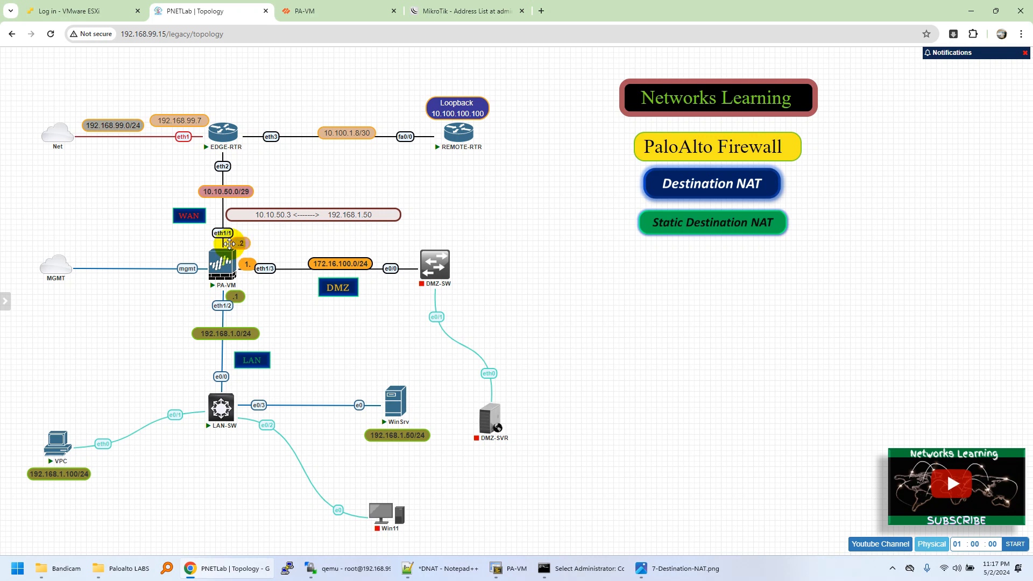
{"action": "double_click", "coordinate": [257, 216]}
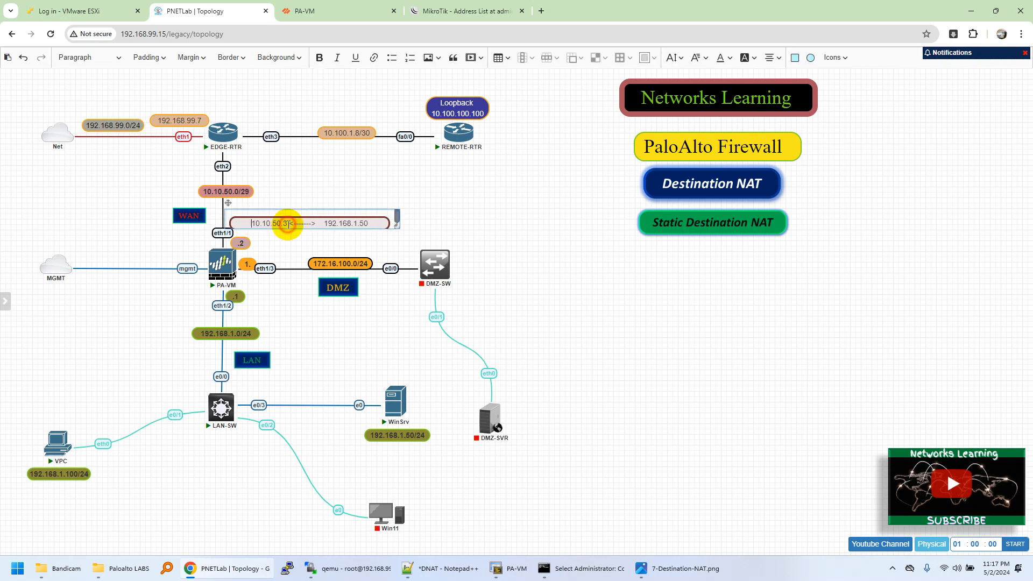
{"action": "left_click", "coordinate": [284, 180]}
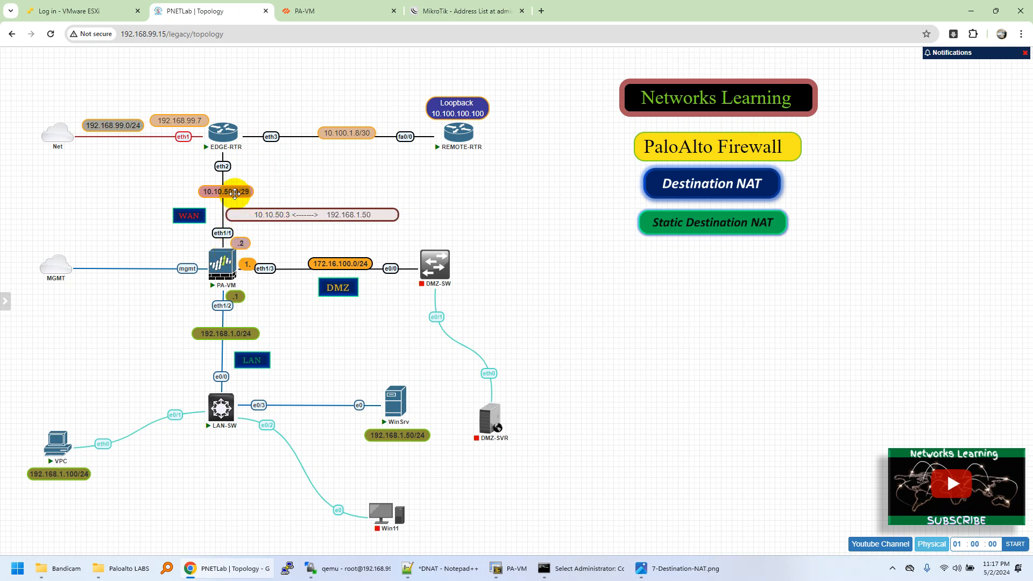
Switch to the PA-VM console and examine the destination, next hop and interface of the 10.10.50.0/29 route.
{"action": "left_click", "coordinate": [514, 568]}
{"action": "left_click_drag", "start_coordinate": [397, 380], "coordinate": [585, 381]}
{"action": "left_click", "coordinate": [558, 462]}
{"action": "left_click_drag", "start_coordinate": [342, 451], "coordinate": [393, 453]}
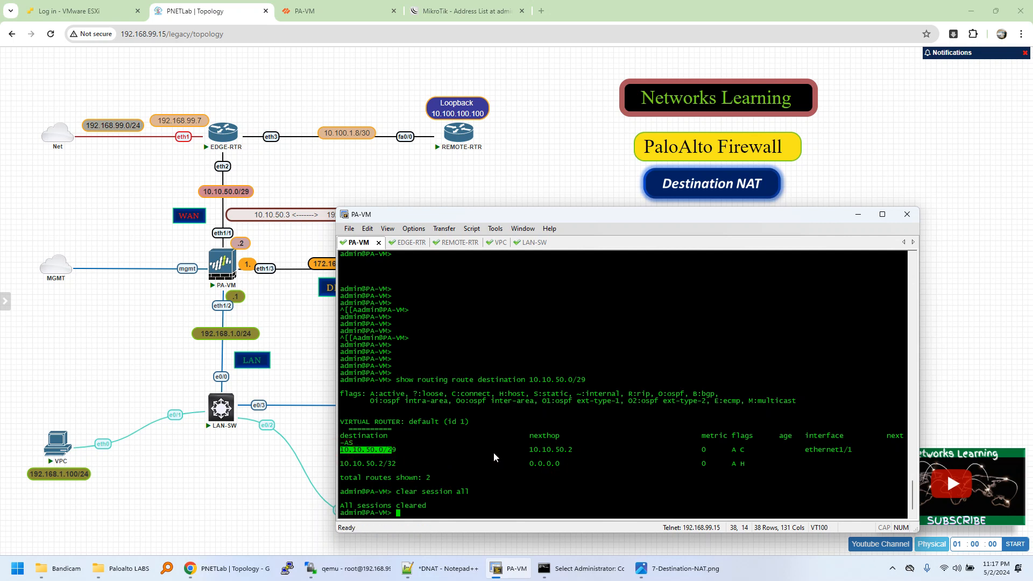
{"action": "left_click", "coordinate": [531, 451]}
{"action": "left_click_drag", "start_coordinate": [532, 452], "coordinate": [564, 455]}
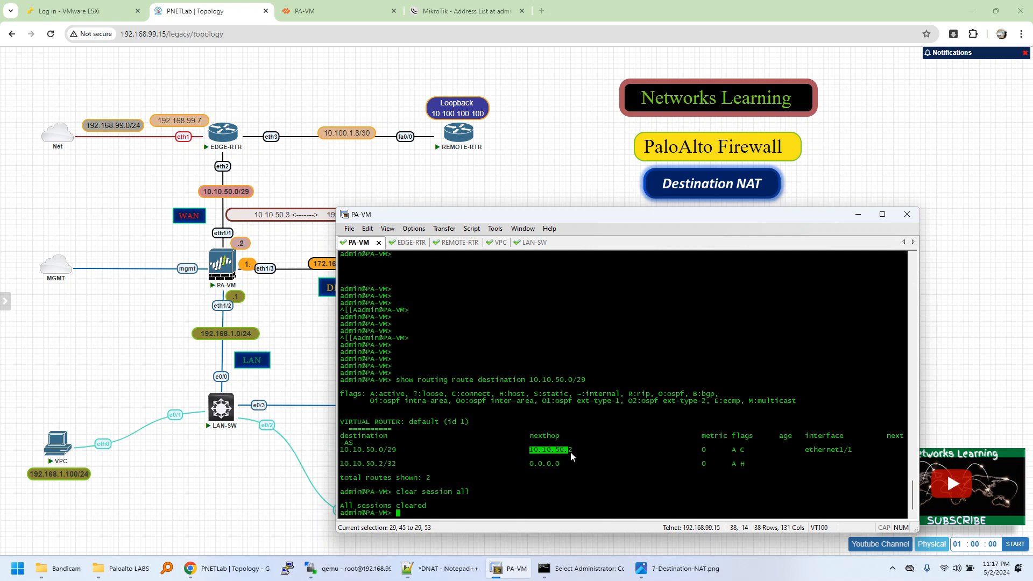
{"action": "left_click_drag", "start_coordinate": [806, 451], "coordinate": [855, 453]}
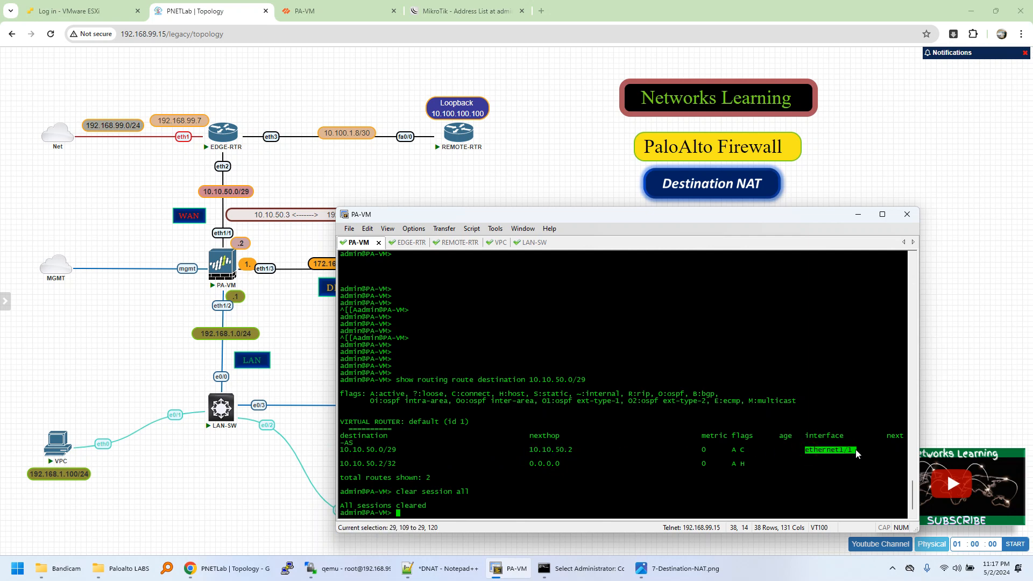
{"action": "left_click", "coordinate": [369, 99]}
Return to the firewall web interface, discard the unfinished NAT rule and view the Ethernet interfaces.
{"action": "left_click", "coordinate": [339, 10]}
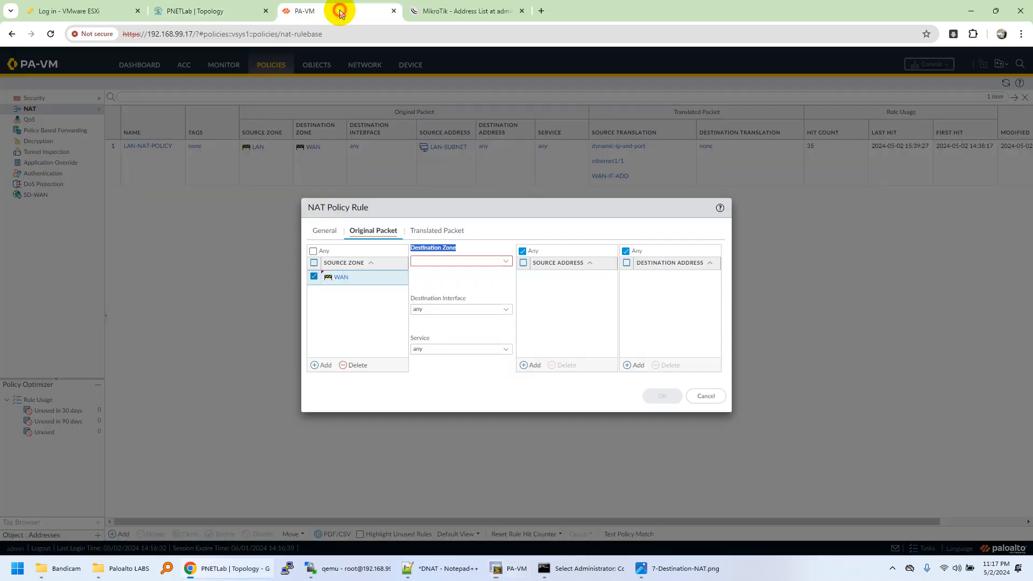
{"action": "left_click", "coordinate": [699, 395]}
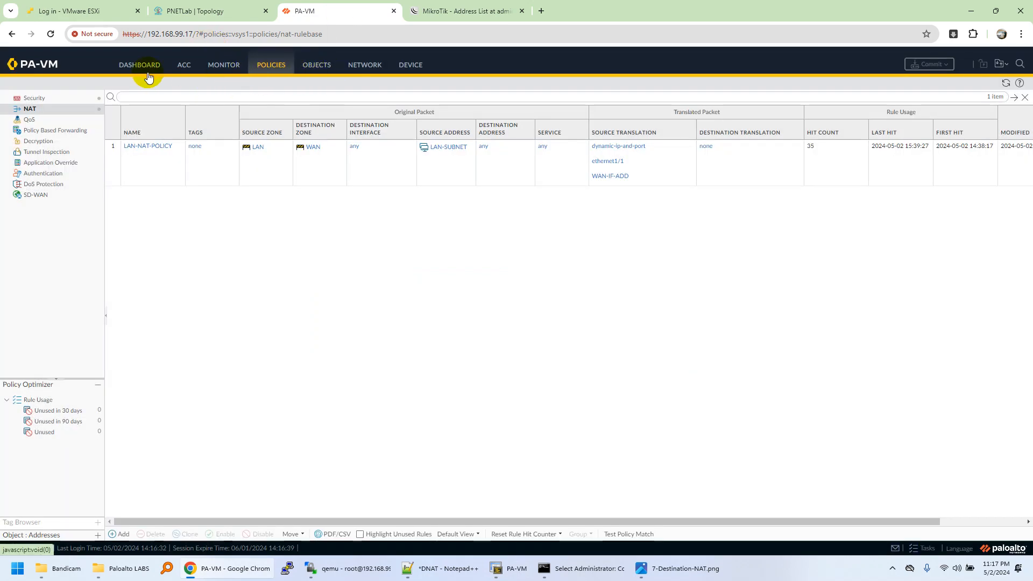
{"action": "left_click", "coordinate": [361, 65]}
{"action": "left_click", "coordinate": [70, 99]}
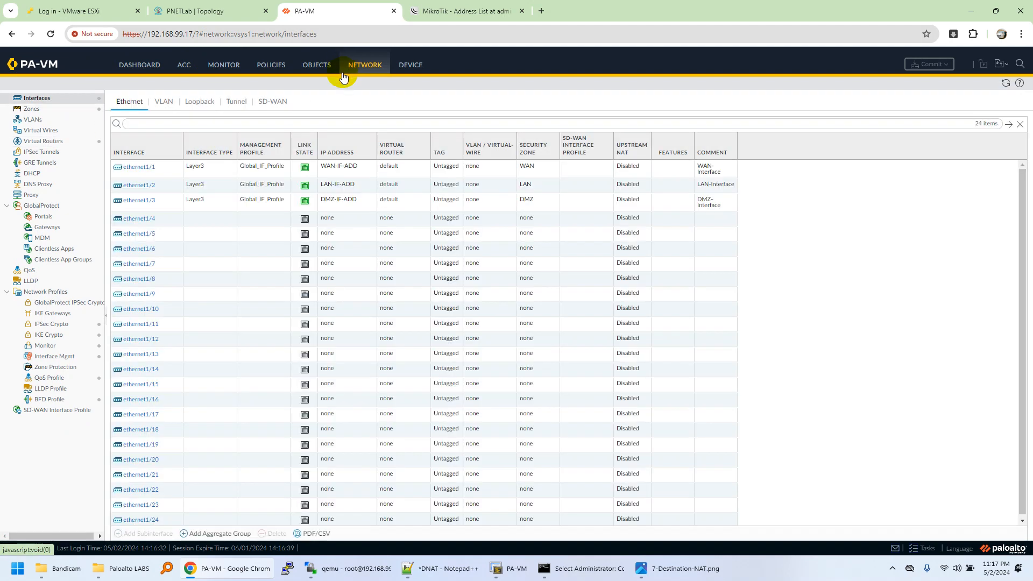
Check the topology's NAT mapping against the next hop and outgoing interface in the PA-VM console's route output.
{"action": "left_click", "coordinate": [225, 8]}
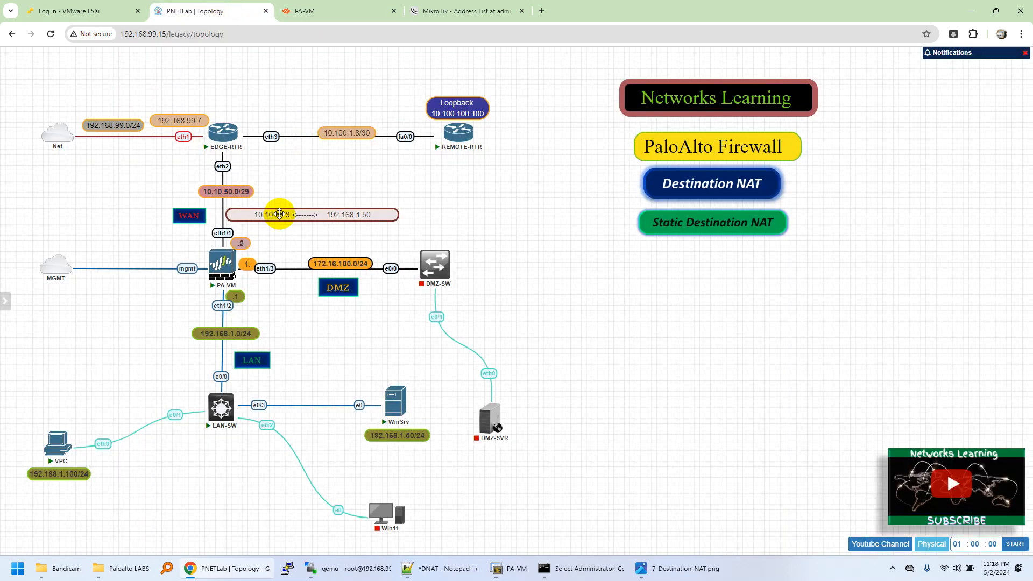
{"action": "left_click", "coordinate": [517, 566]}
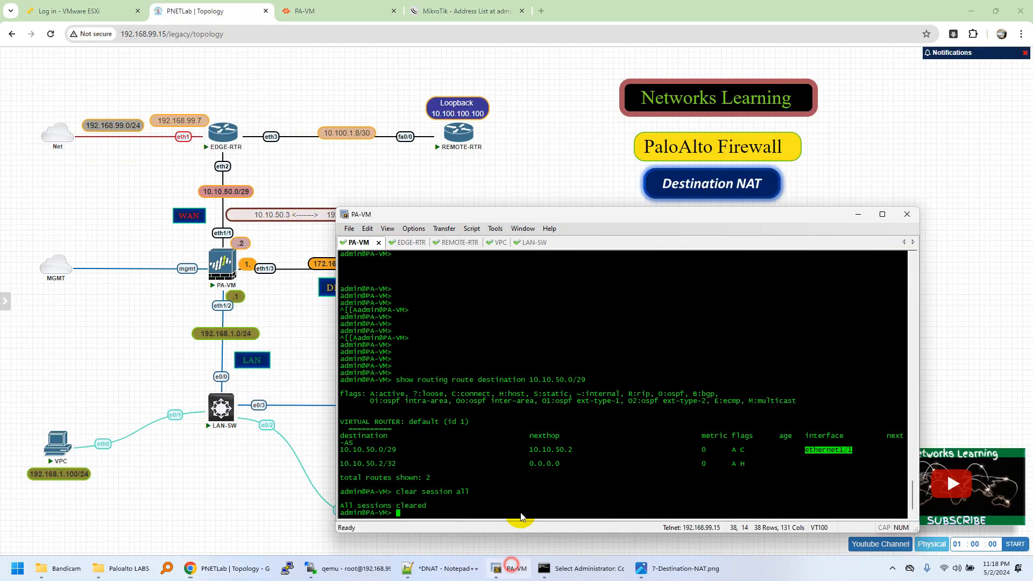
{"action": "left_click_drag", "start_coordinate": [529, 450], "coordinate": [568, 455]}
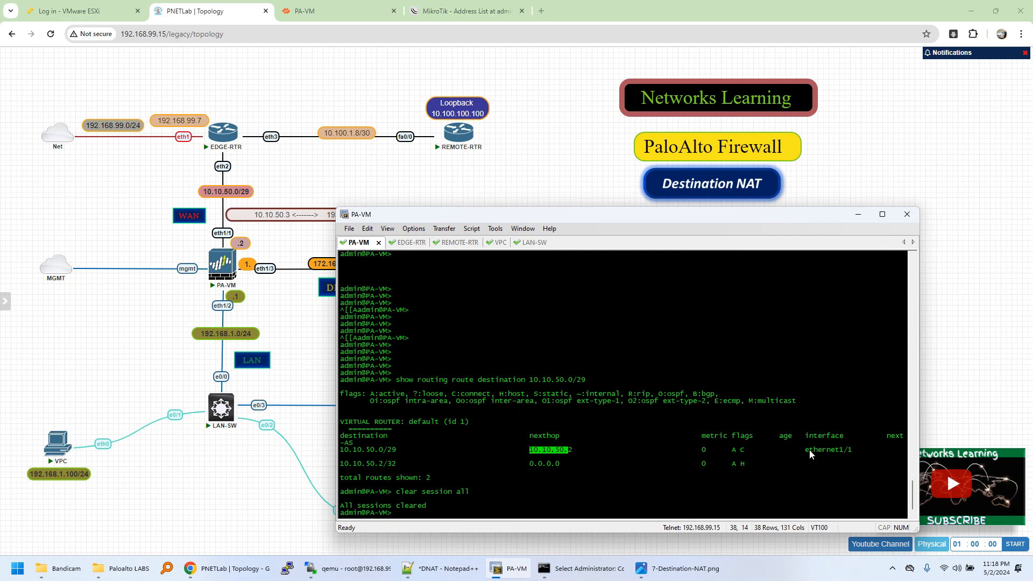
{"action": "left_click_drag", "start_coordinate": [807, 451], "coordinate": [852, 458]}
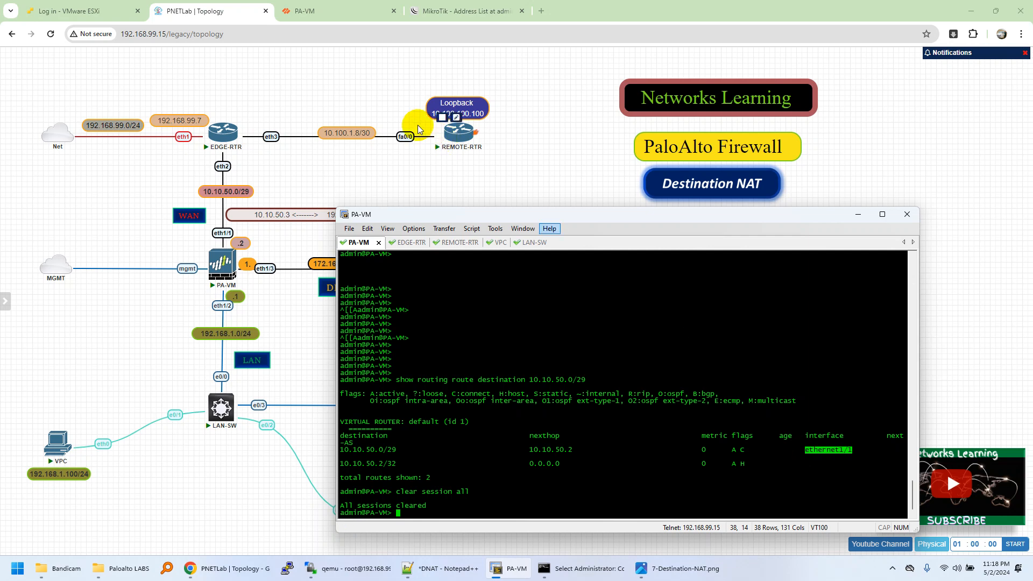
In the firewall web interface, view the value of the WAN-IF-ADD address object assigned to ethernet1/1.
{"action": "left_click", "coordinate": [325, 12]}
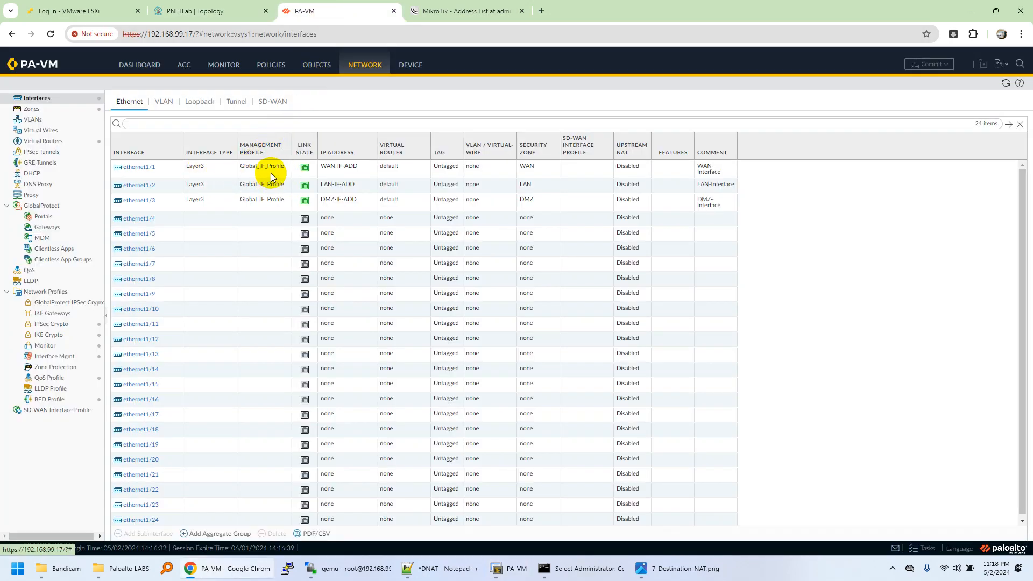
{"action": "left_click", "coordinate": [369, 169]}
{"action": "mouse_move", "coordinate": [383, 170]}
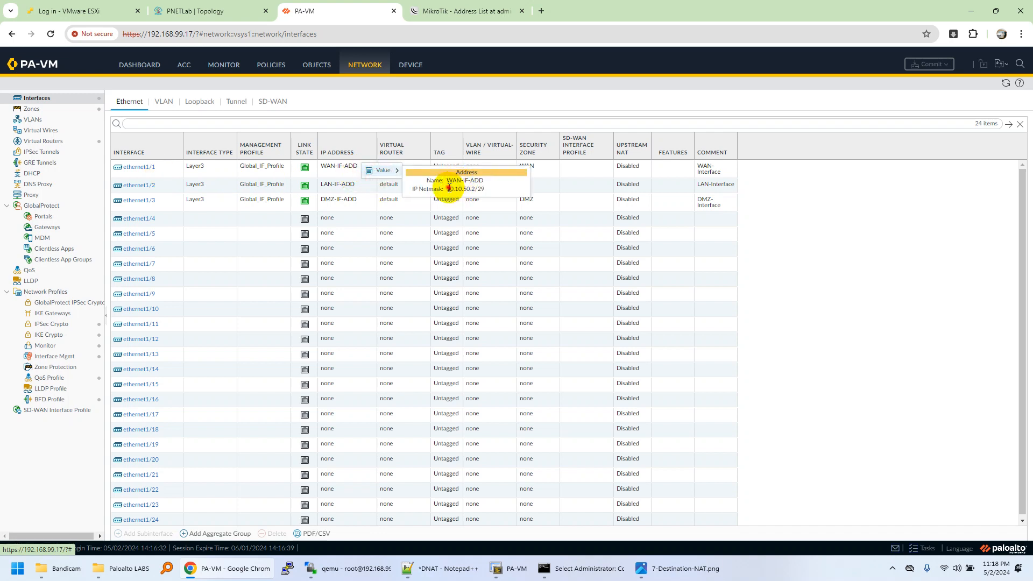
Dismiss the address value, glance at the PNETLab topology and return to the firewall web interface.
{"action": "left_click", "coordinate": [559, 92]}
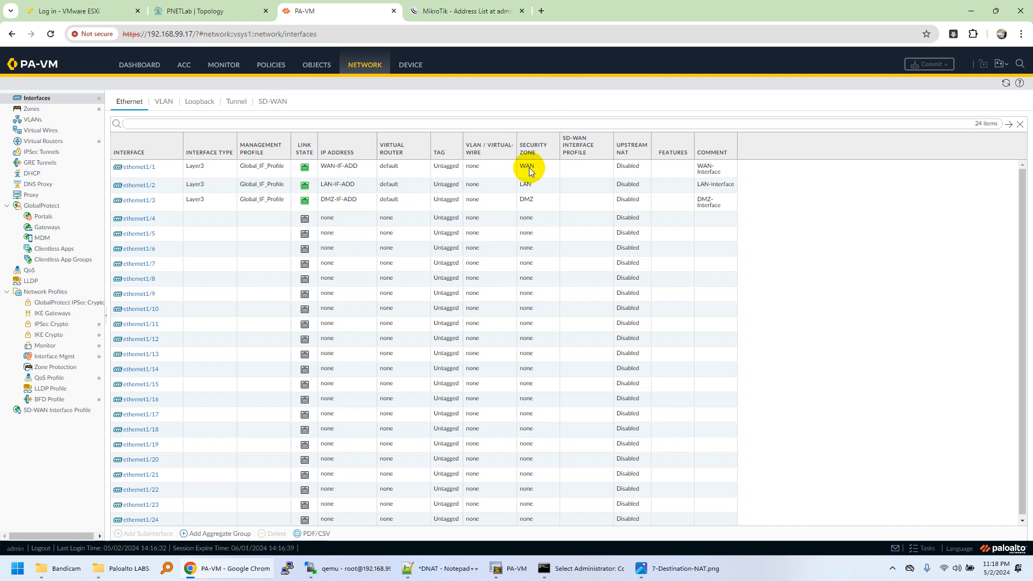
{"action": "left_click", "coordinate": [210, 6]}
{"action": "left_click", "coordinate": [360, 7]}
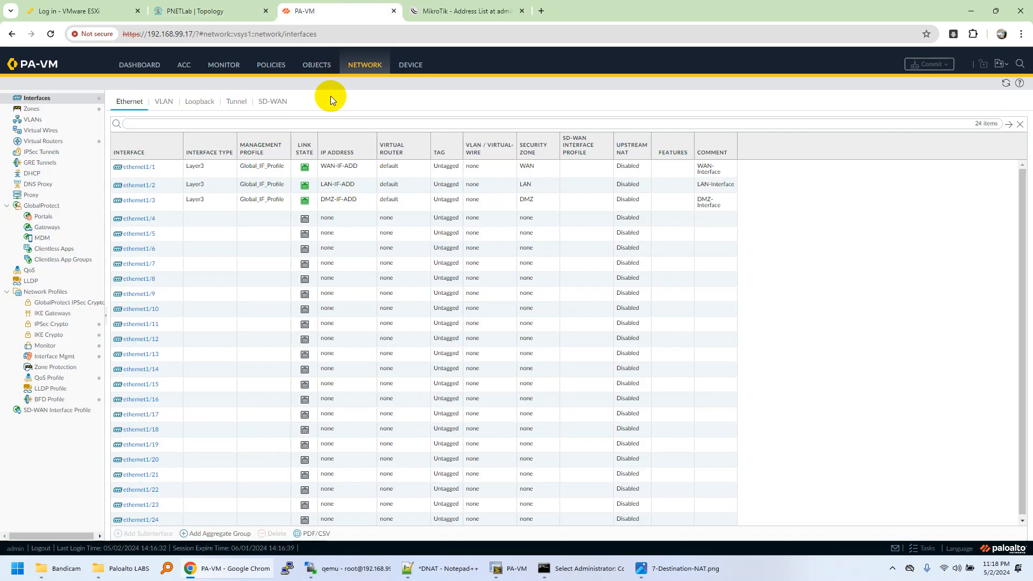
Add a NAT policy rule named D-NAT-LAN-RDP with WAN as the original packet's source zone.
{"action": "left_click", "coordinate": [270, 64]}
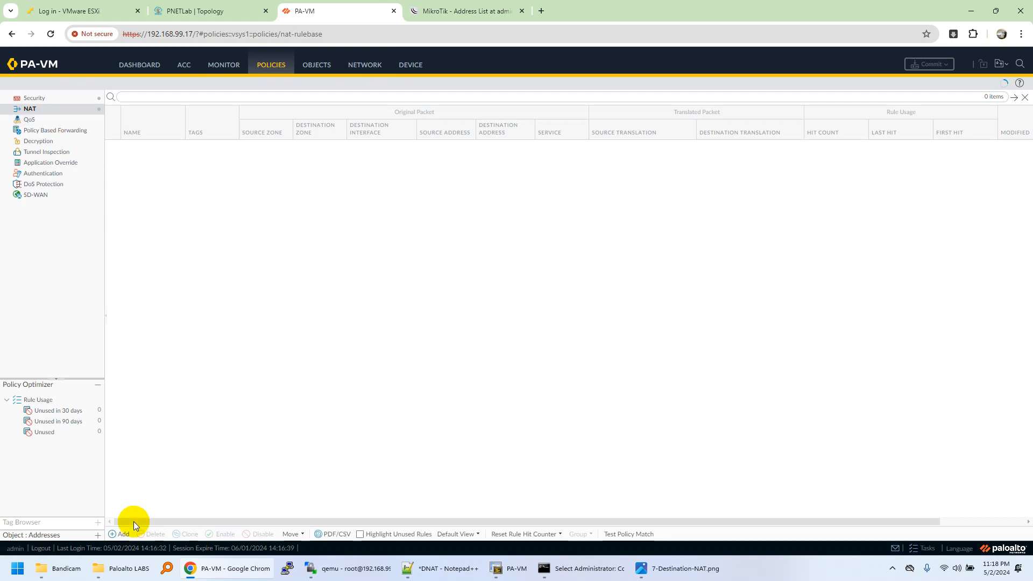
{"action": "left_click", "coordinate": [120, 533]}
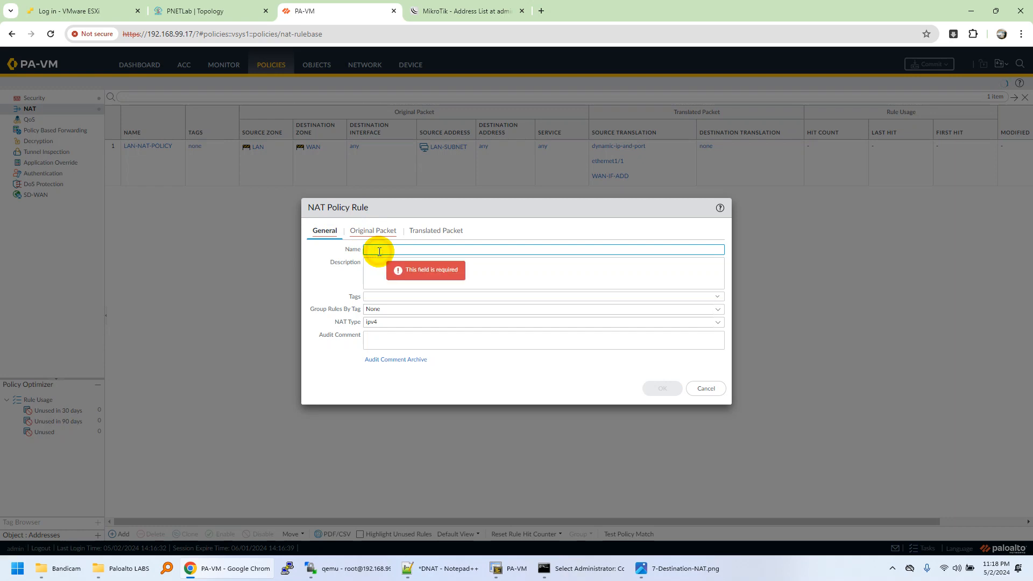
{"action": "type", "text": "DN"}
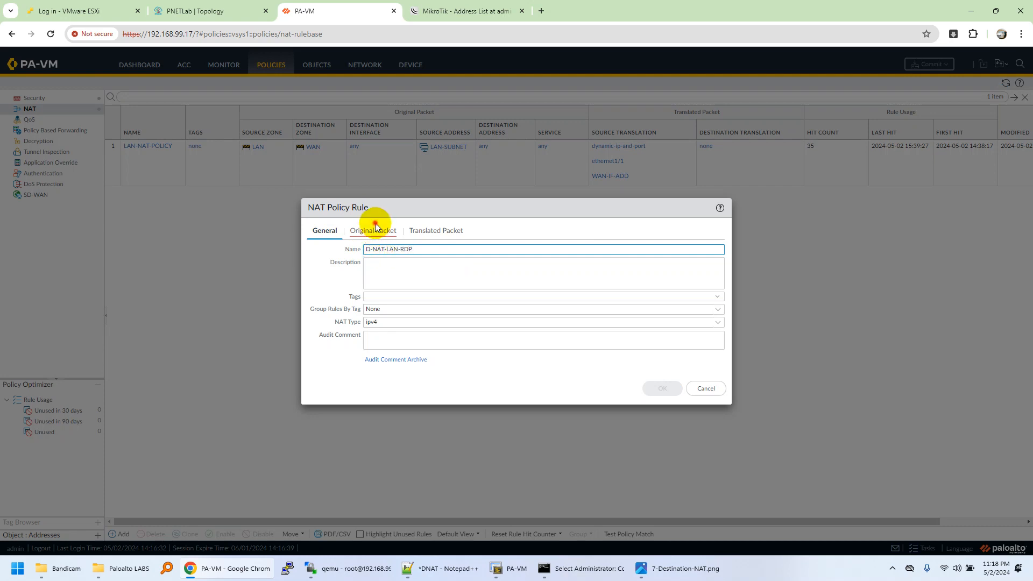
{"action": "left_click", "coordinate": [373, 231]}
{"action": "left_click", "coordinate": [325, 366]}
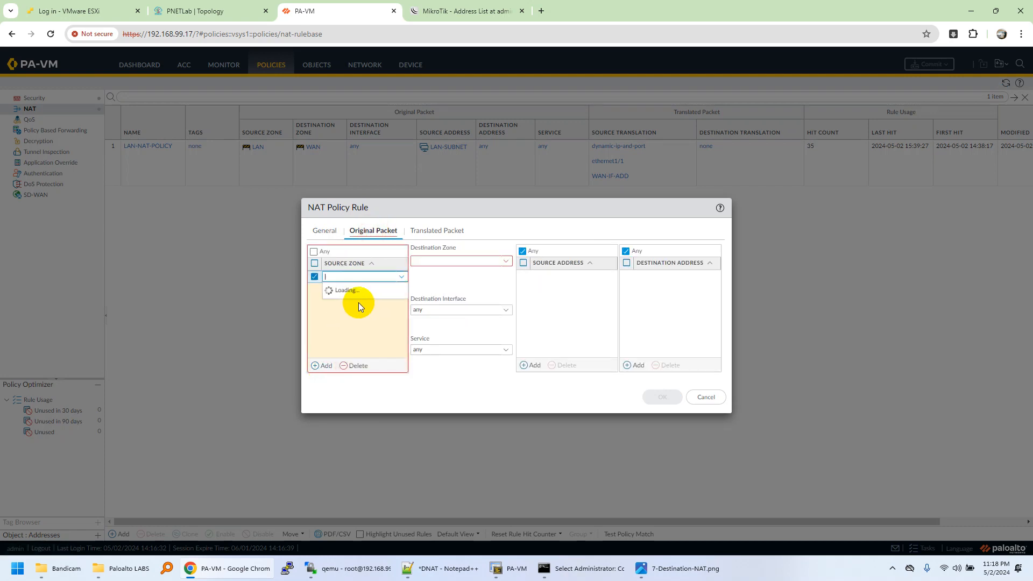
{"action": "left_click", "coordinate": [350, 314]}
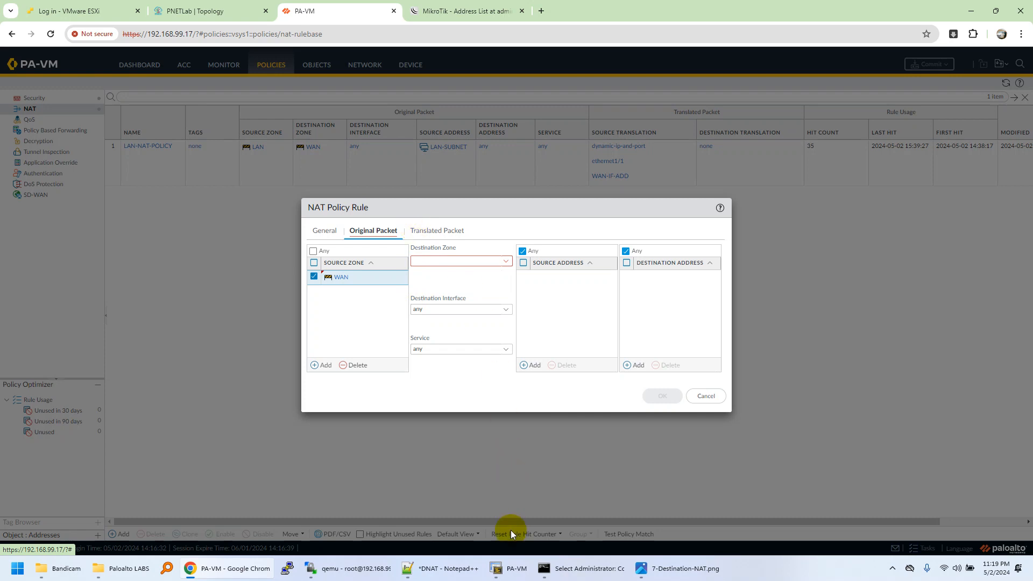
Consult the route output in the PA-VM console and set the NAT rule's destination zone to WAN.
{"action": "left_click", "coordinate": [507, 567]}
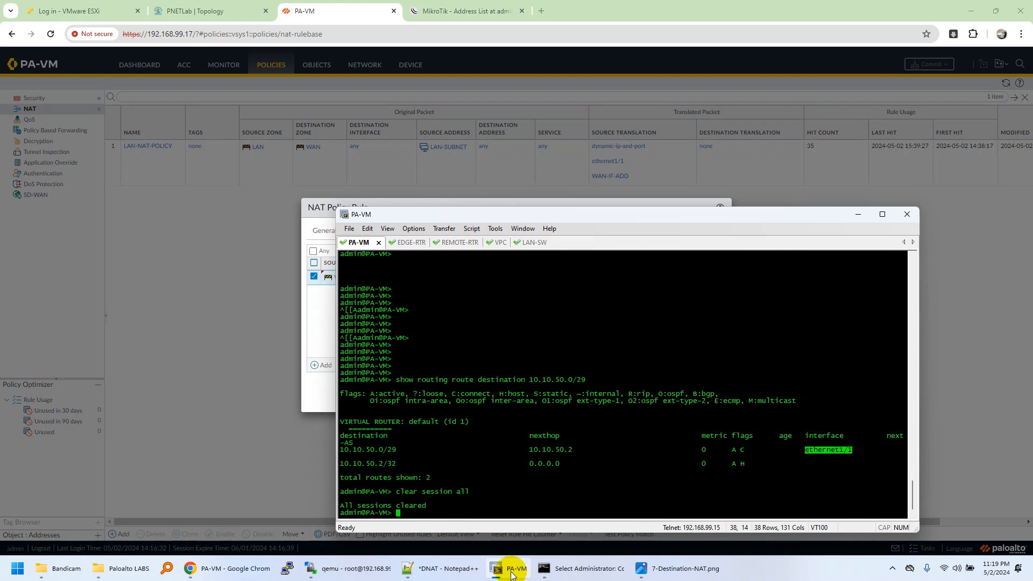
{"action": "left_click", "coordinate": [511, 573]}
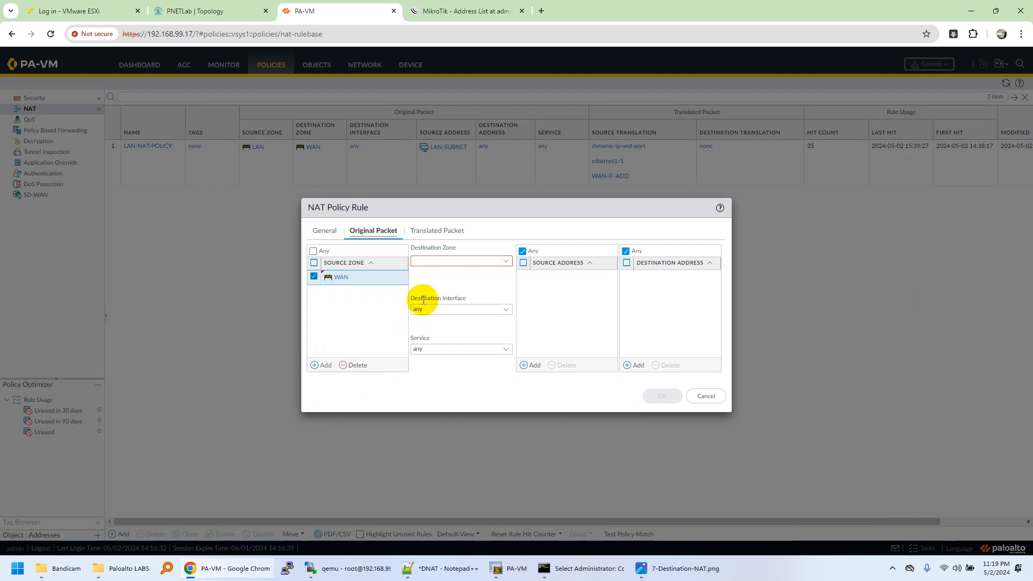
{"action": "left_click", "coordinate": [505, 262]}
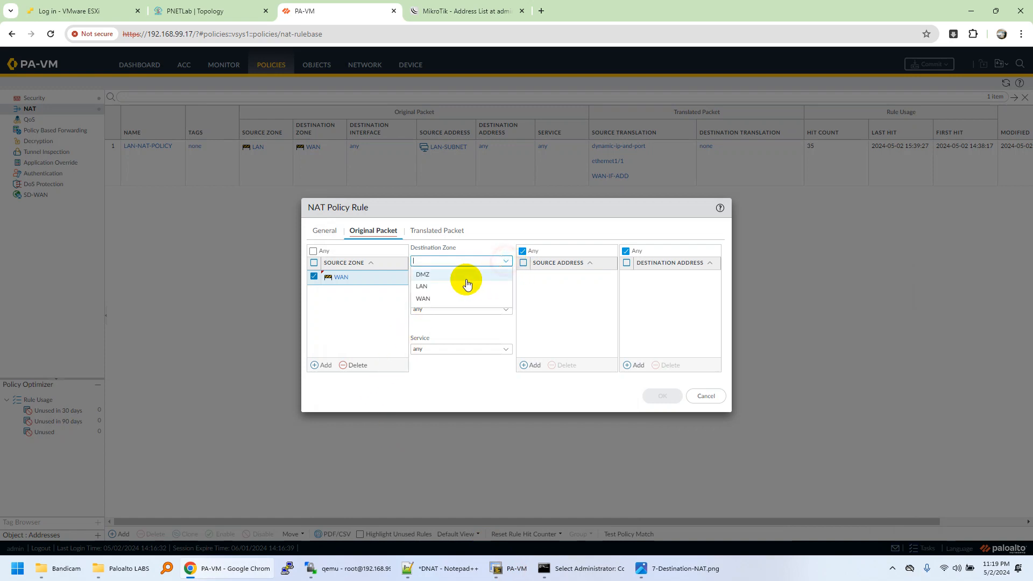
{"action": "left_click", "coordinate": [436, 299]}
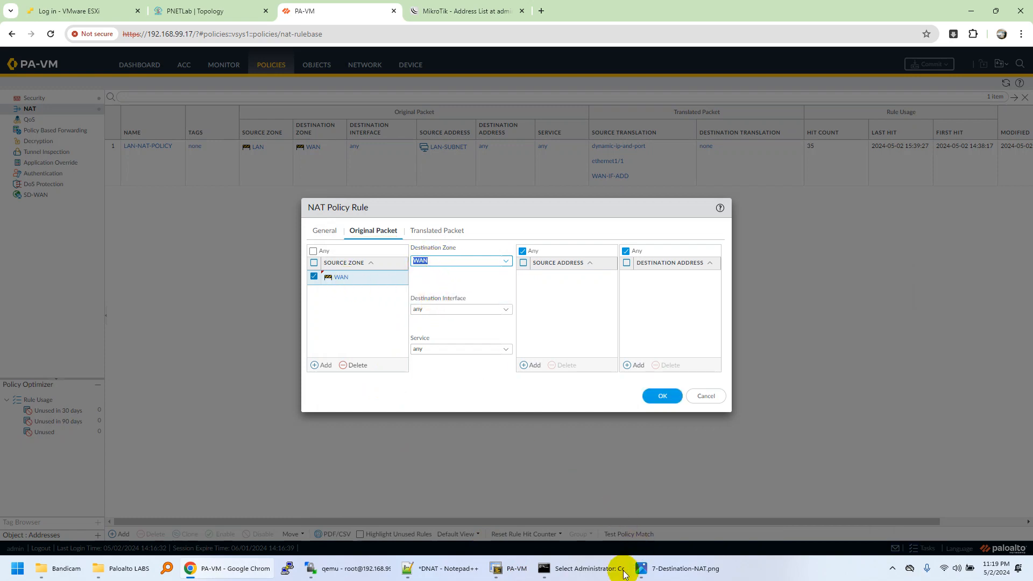
Switch to the PA-VM console, examine the next hop and interface of the 10.10.50.0/29 route, and return to the NAT rule.
{"action": "left_click", "coordinate": [509, 567]}
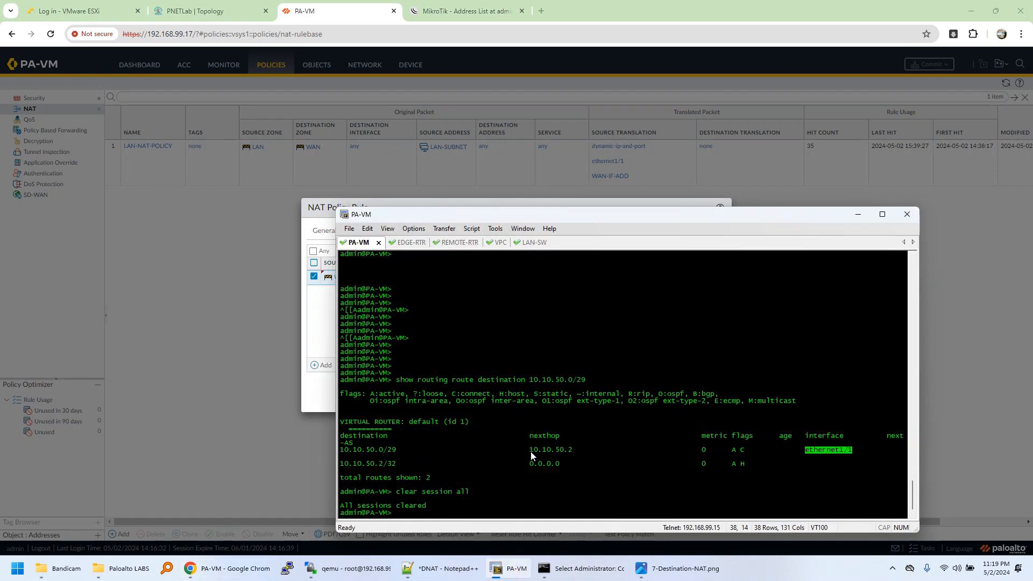
{"action": "left_click_drag", "start_coordinate": [529, 451], "coordinate": [575, 449]}
{"action": "left_click_drag", "start_coordinate": [800, 453], "coordinate": [855, 455]}
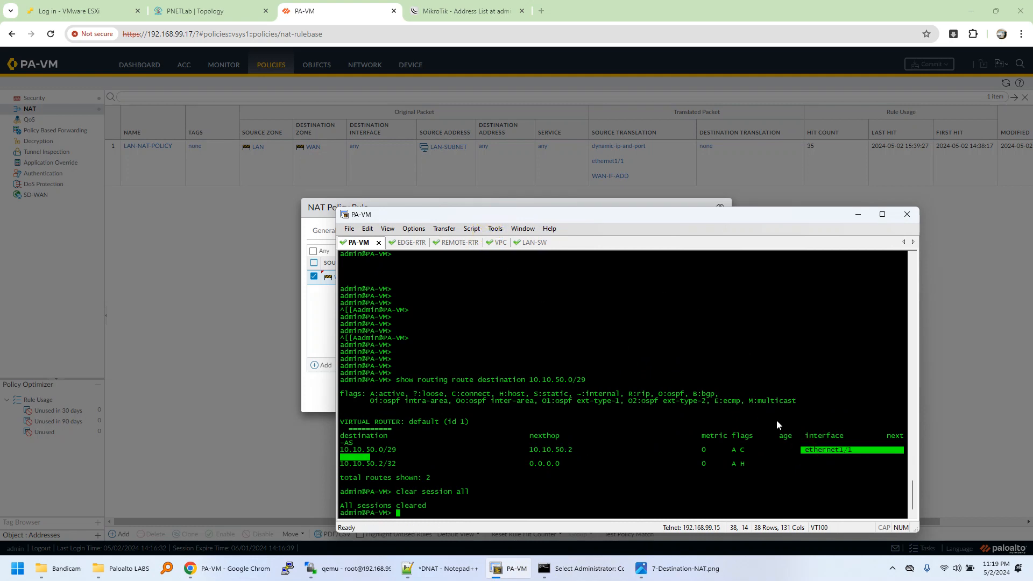
{"action": "left_click", "coordinate": [819, 451]}
{"action": "left_click", "coordinate": [863, 216]}
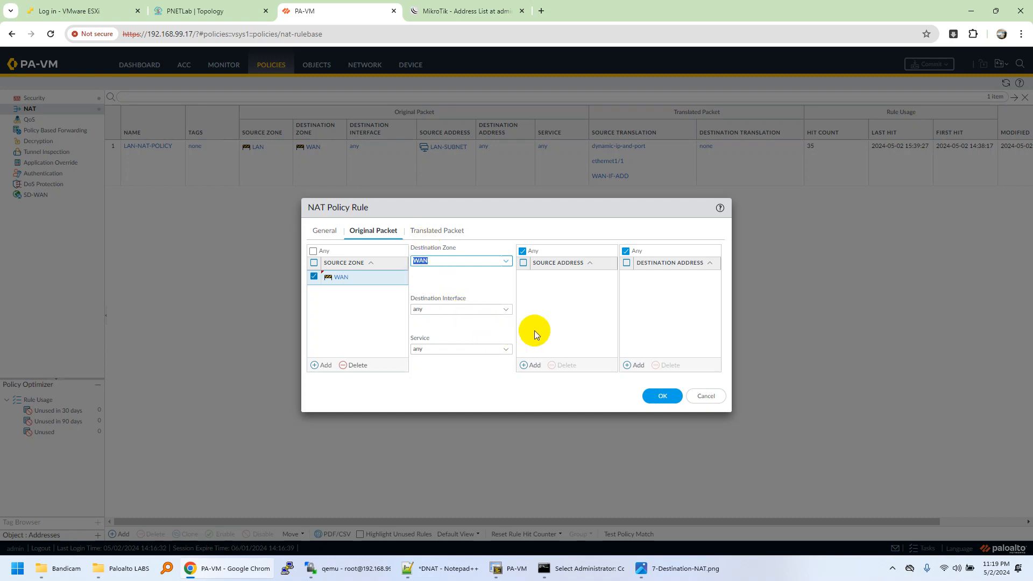
Set the NAT rule's destination interface to ethernet1/1 and its destination address to D-NAT-WAN-RDP.
{"action": "left_click", "coordinate": [505, 311]}
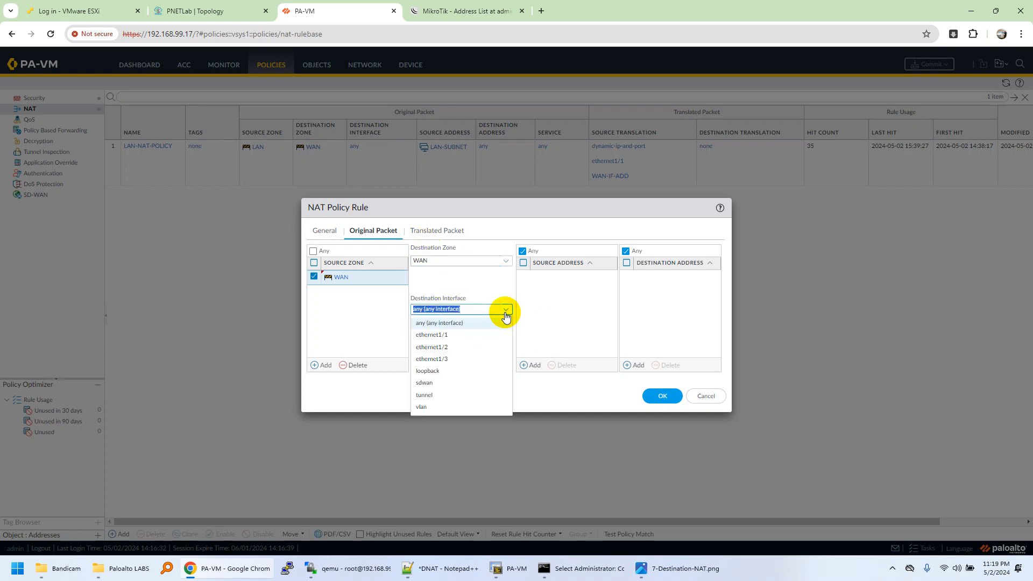
{"action": "left_click", "coordinate": [466, 334]}
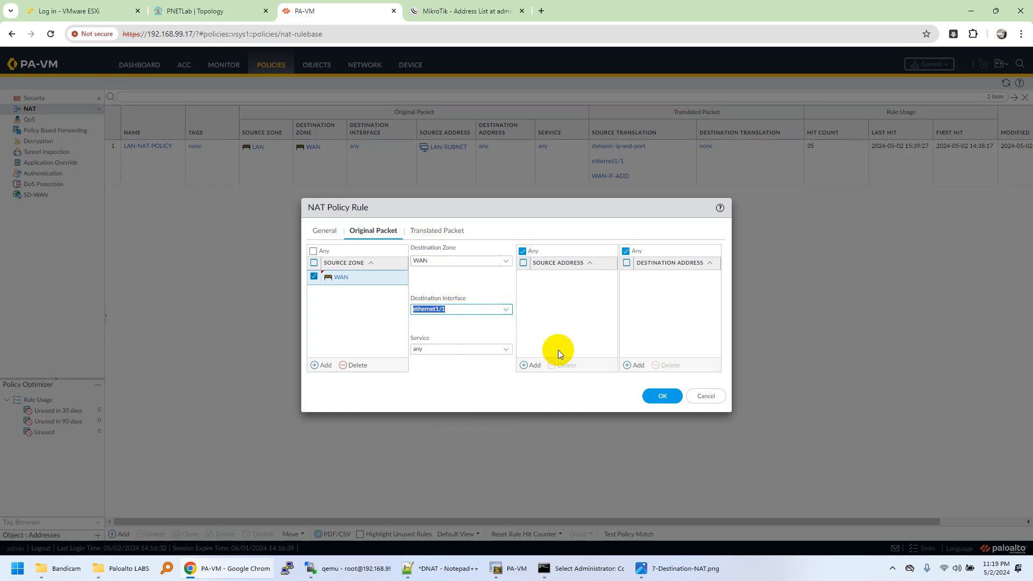
{"action": "left_click", "coordinate": [576, 331]}
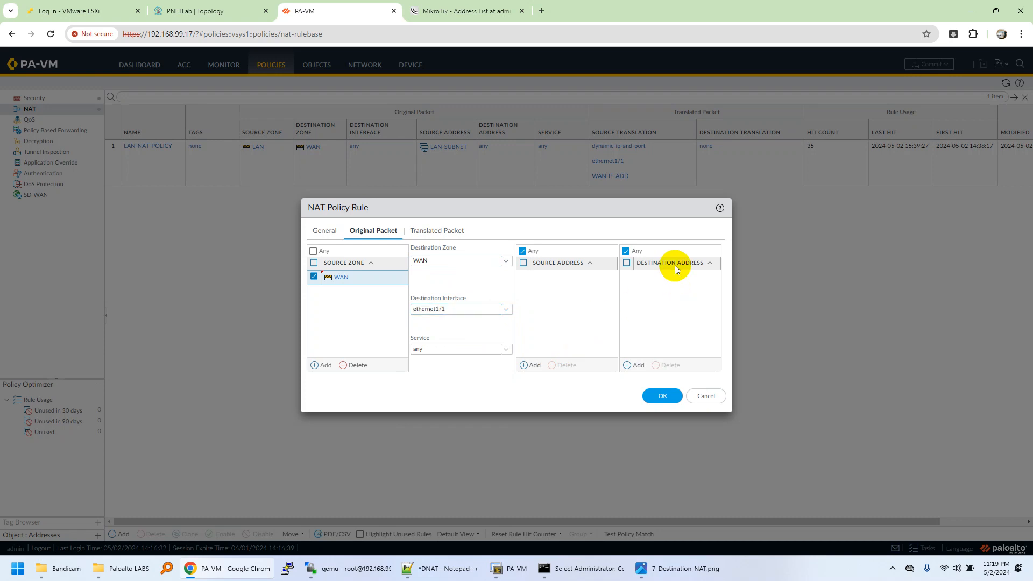
{"action": "left_click", "coordinate": [636, 365]}
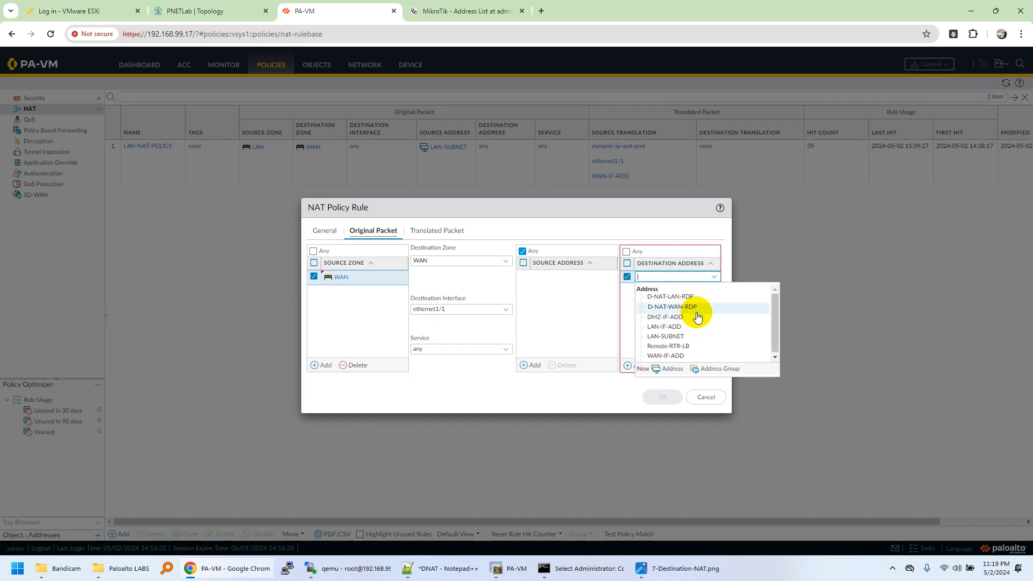
{"action": "left_click", "coordinate": [699, 310]}
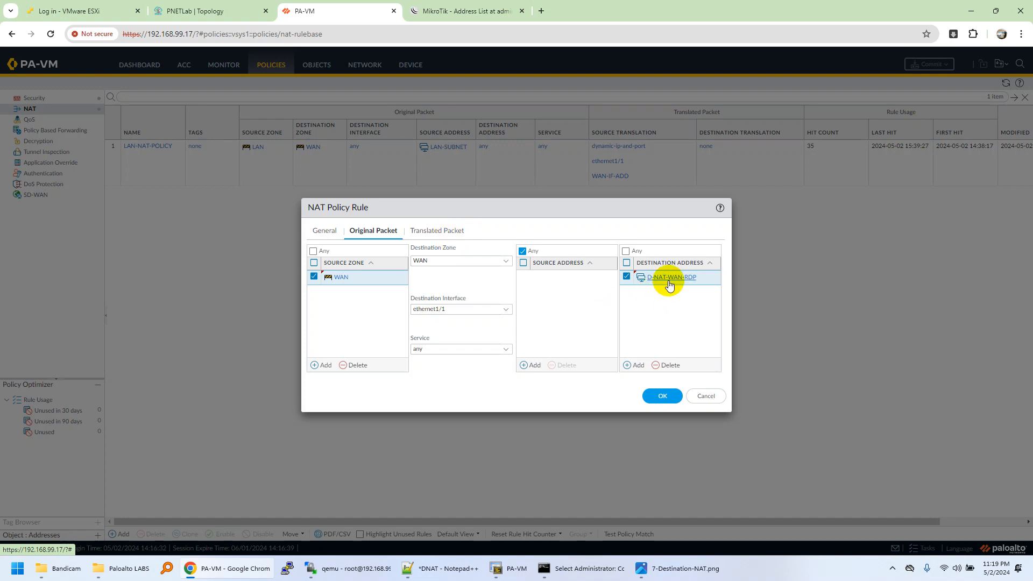
Set the rule's destination address translation to Static IP with translated address D-NAT-LAN-RDP and save the rule.
{"action": "left_click", "coordinate": [439, 236]}
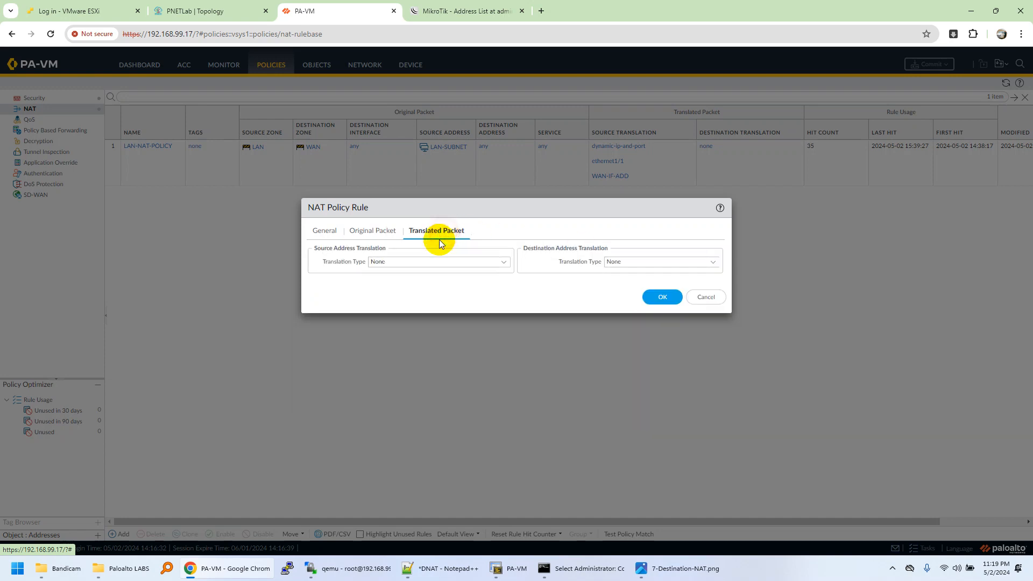
{"action": "left_click", "coordinate": [713, 261]}
{"action": "left_click", "coordinate": [639, 274]}
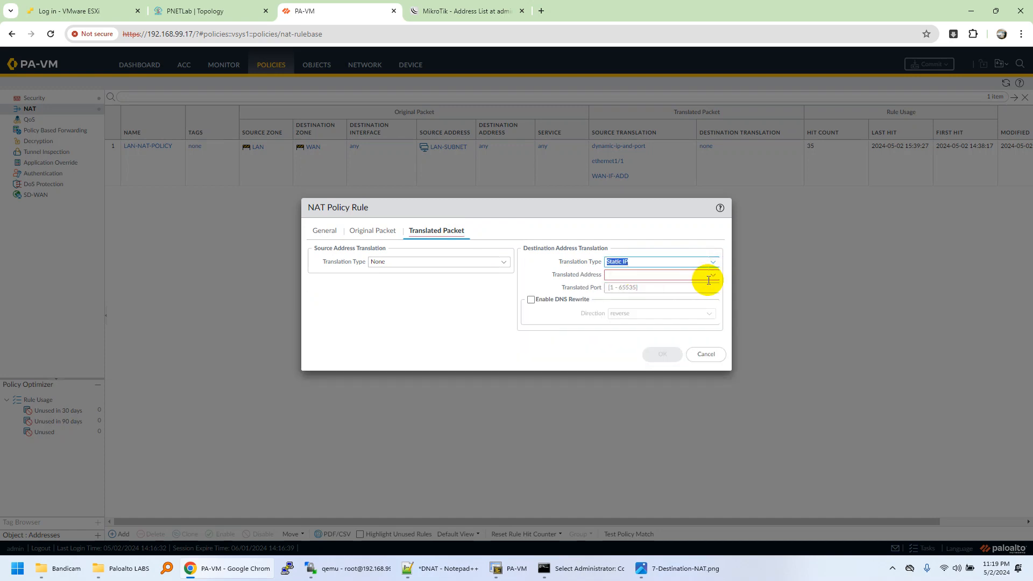
{"action": "left_click", "coordinate": [714, 277]}
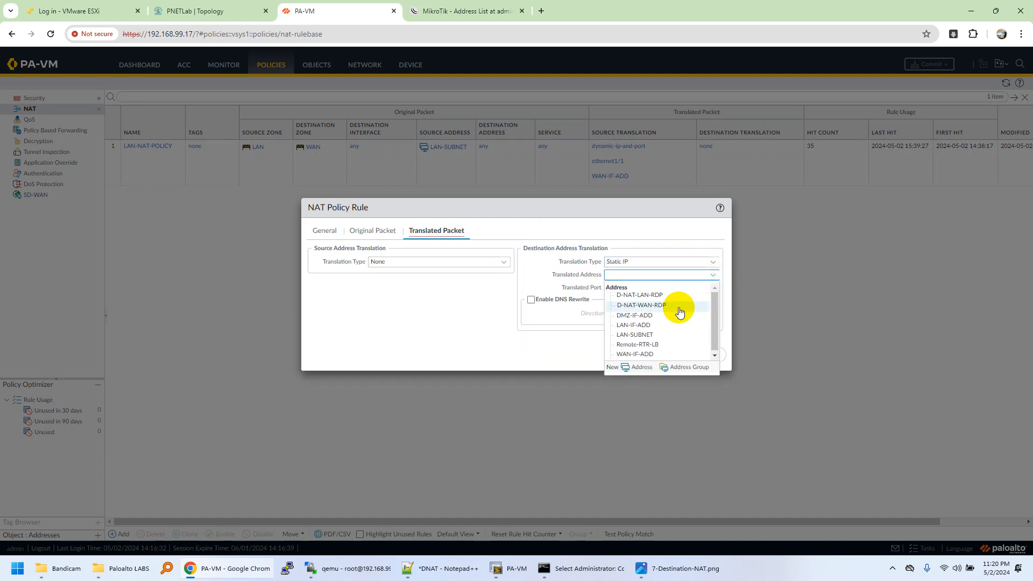
{"action": "left_click", "coordinate": [640, 295]}
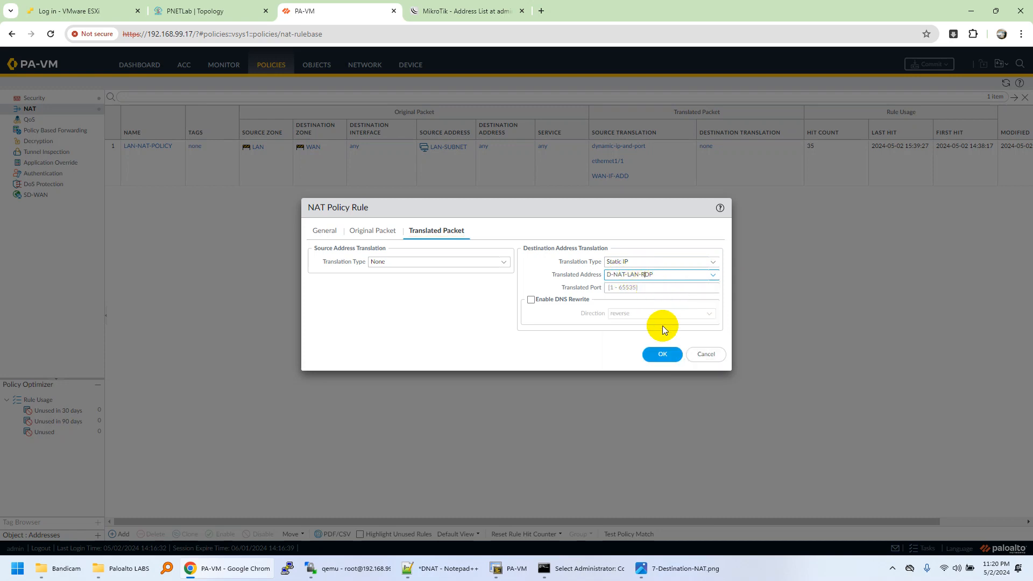
{"action": "left_click", "coordinate": [665, 353]}
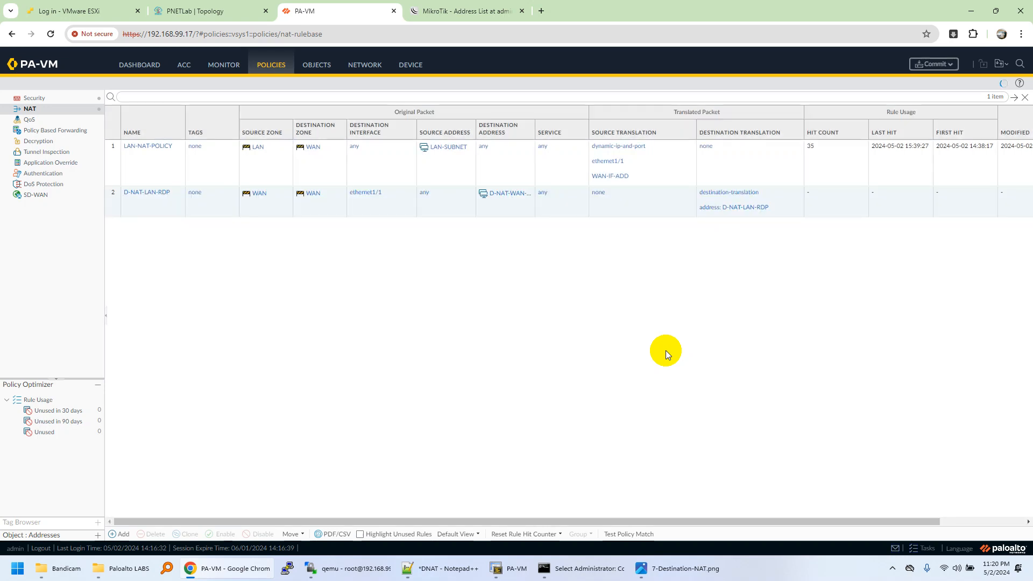
View the values of the destination address and translated address objects used in the D-NAT-LAN-RDP NAT rule.
{"action": "left_click", "coordinate": [263, 211]}
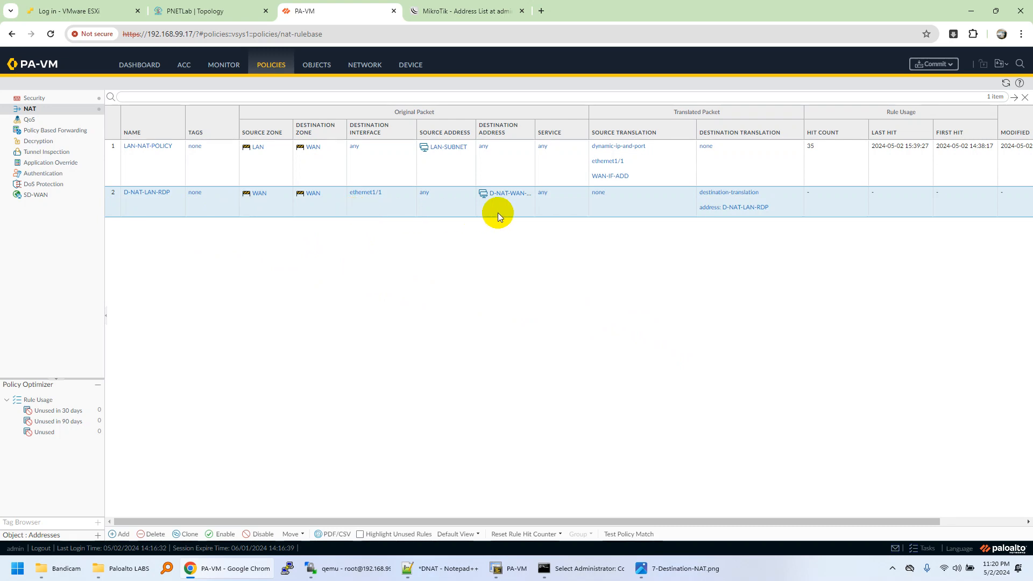
{"action": "right_click", "coordinate": [539, 191]}
{"action": "mouse_move", "coordinate": [564, 228]}
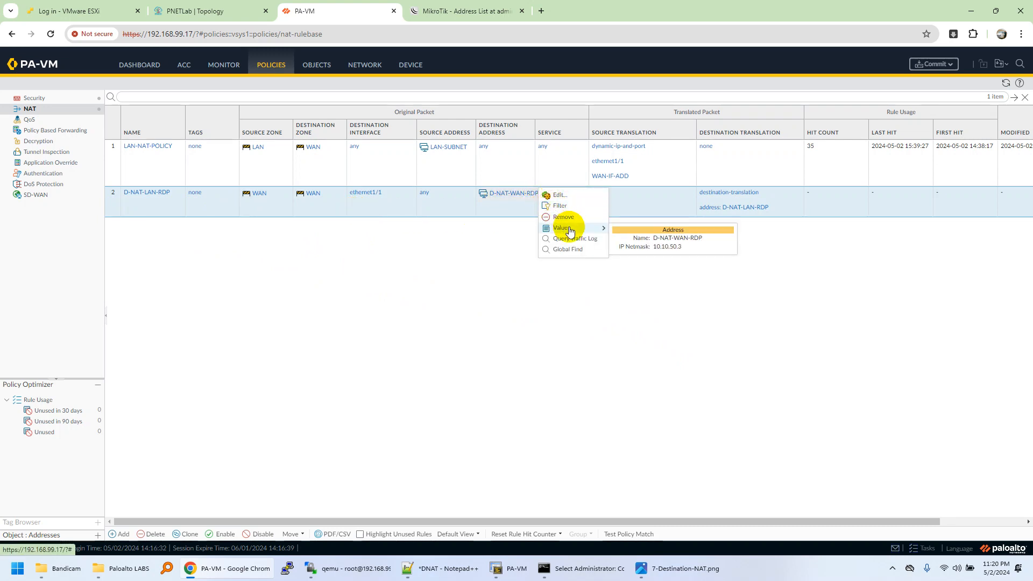
{"action": "left_click", "coordinate": [668, 321]}
{"action": "left_click", "coordinate": [797, 208]}
{"action": "mouse_move", "coordinate": [821, 214]}
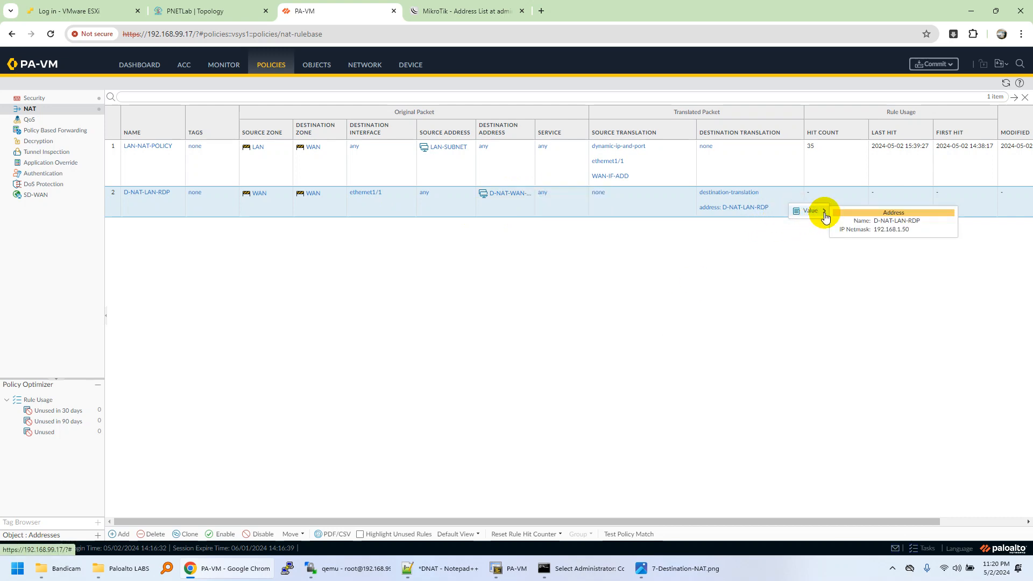
{"action": "left_click", "coordinate": [765, 240]}
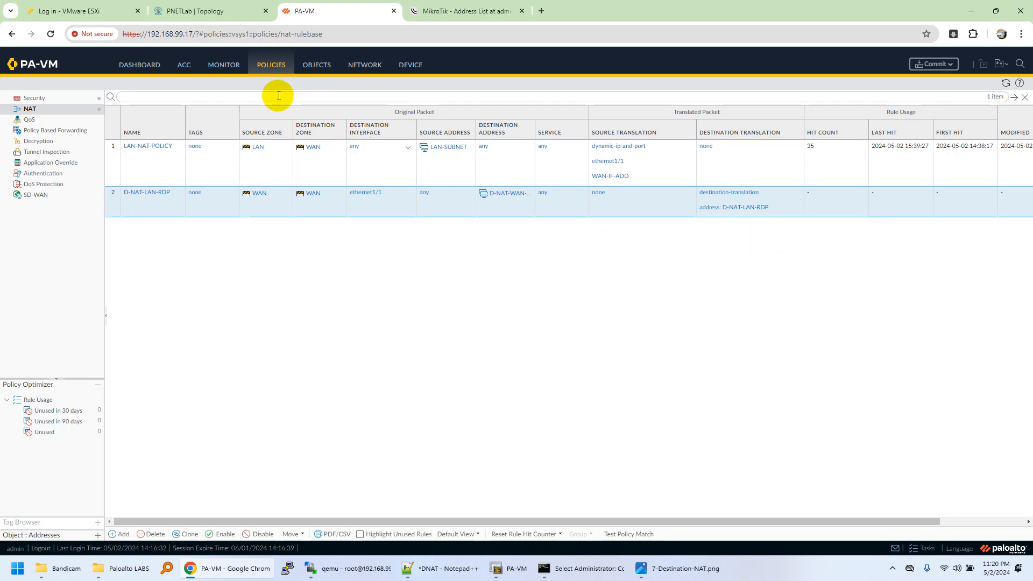
Add a security policy rule named D-NAT-LAN-RDP with WAN as its source zone.
{"action": "left_click", "coordinate": [73, 102]}
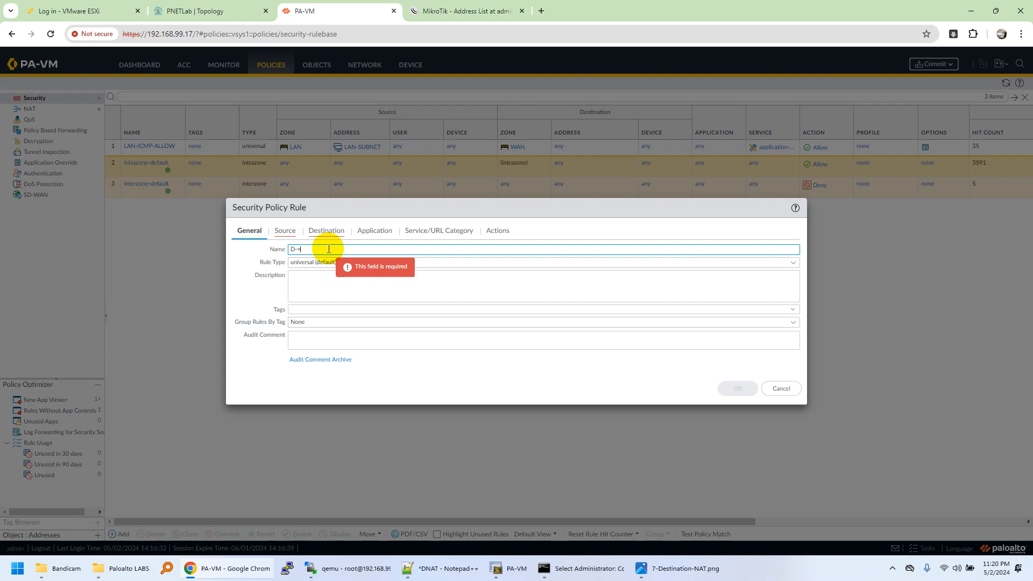
{"action": "type", "text": "AT-LAN"}
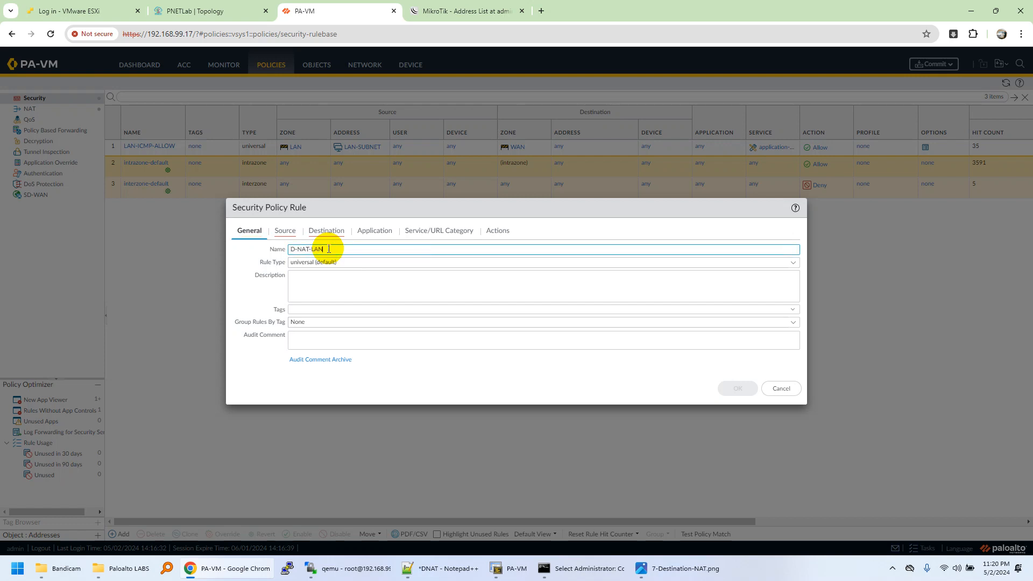
{"action": "type", "text": "-RDP"}
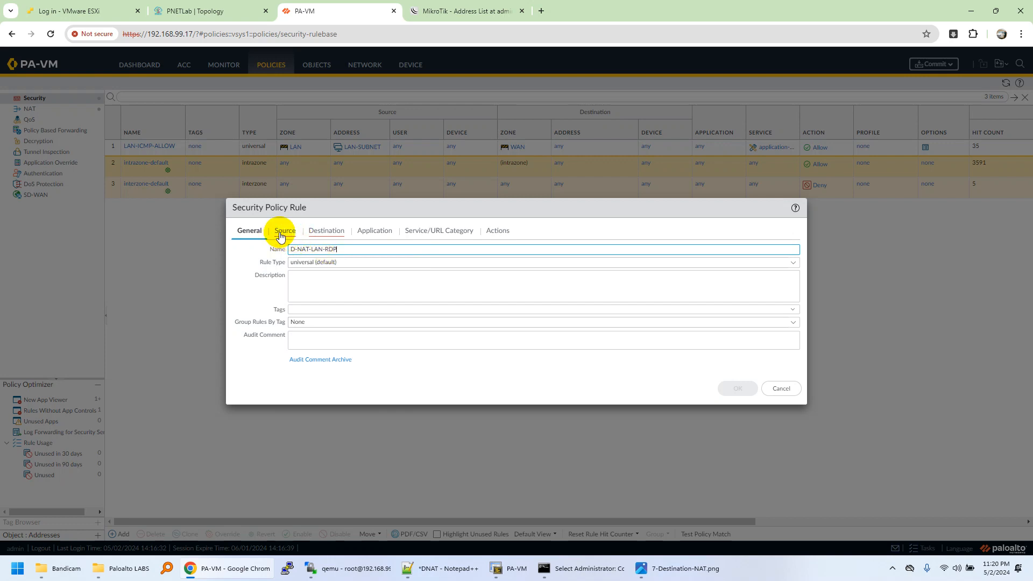
{"action": "left_click", "coordinate": [285, 230]}
{"action": "left_click", "coordinate": [249, 365]}
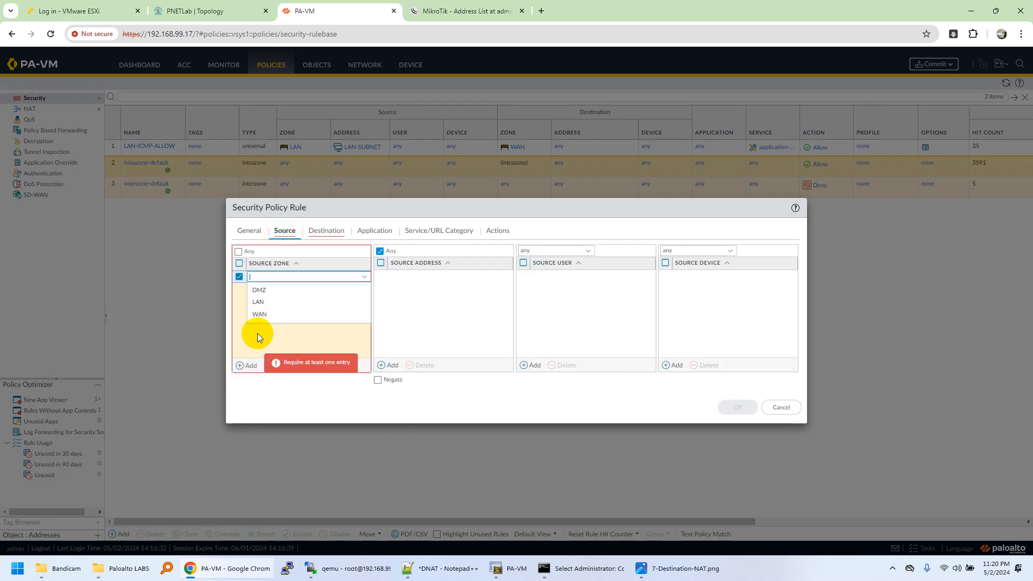
{"action": "left_click", "coordinate": [269, 313]}
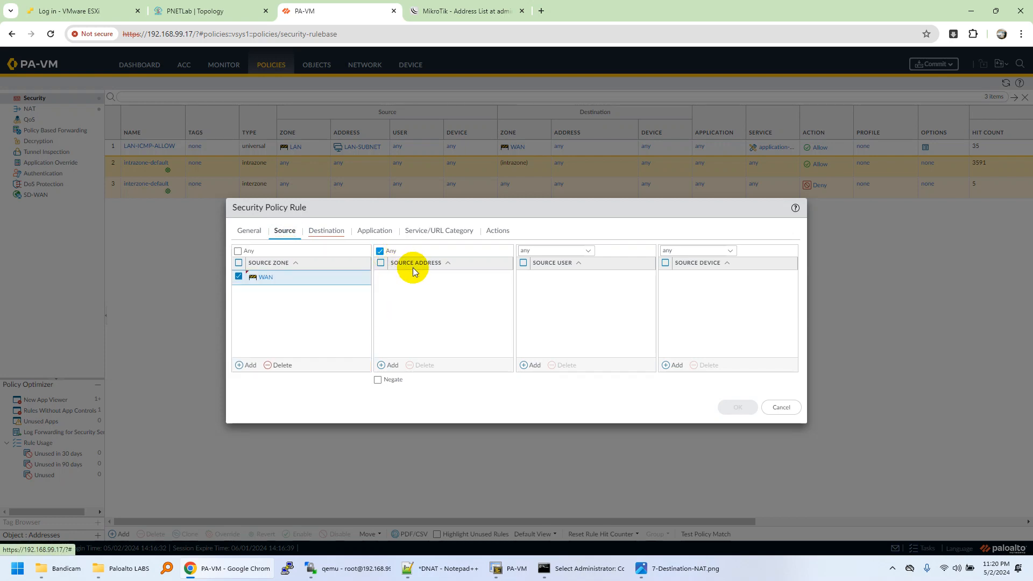
Set the security rule's destination zone to LAN and its destination address to D-NAT-WAN-RDP.
{"action": "left_click", "coordinate": [325, 230]}
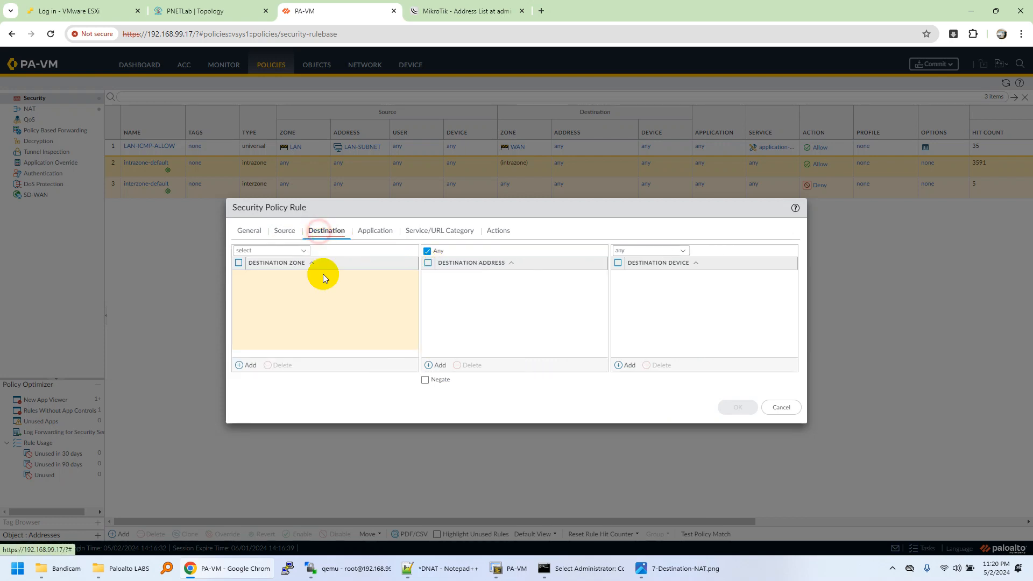
{"action": "left_click", "coordinate": [247, 365]}
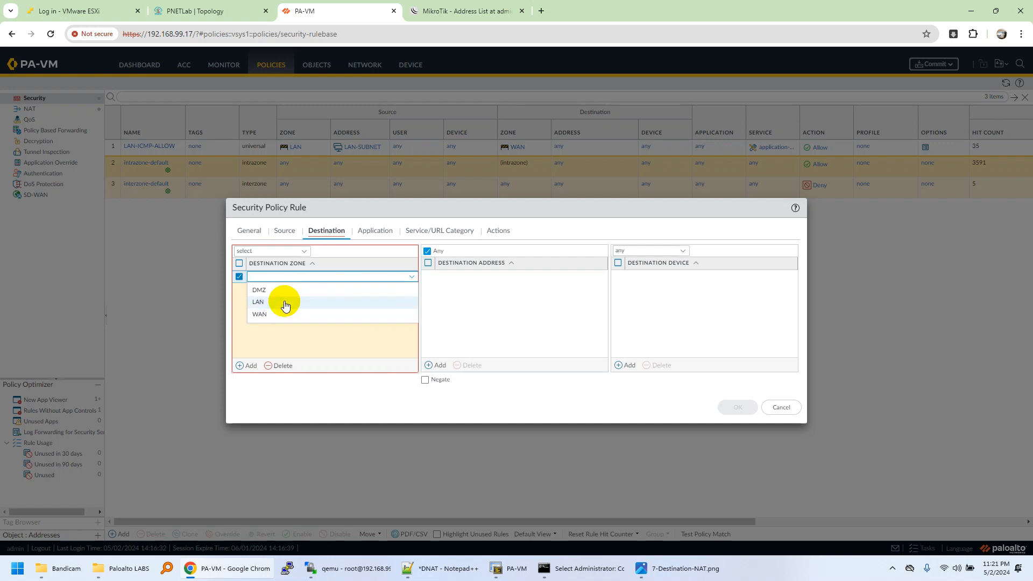
{"action": "left_click", "coordinate": [285, 305]}
{"action": "left_click", "coordinate": [281, 301]}
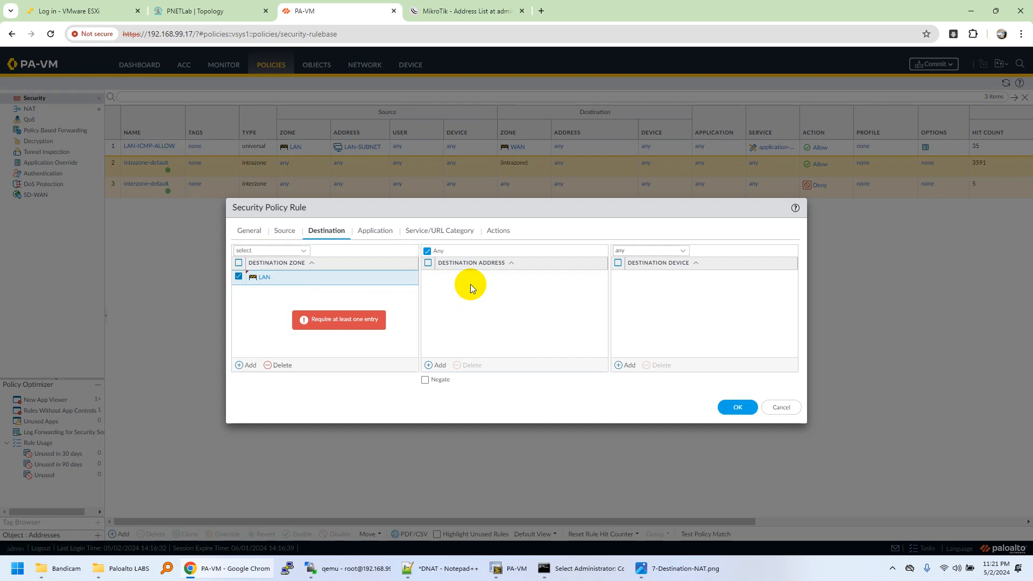
{"action": "left_click", "coordinate": [437, 365]}
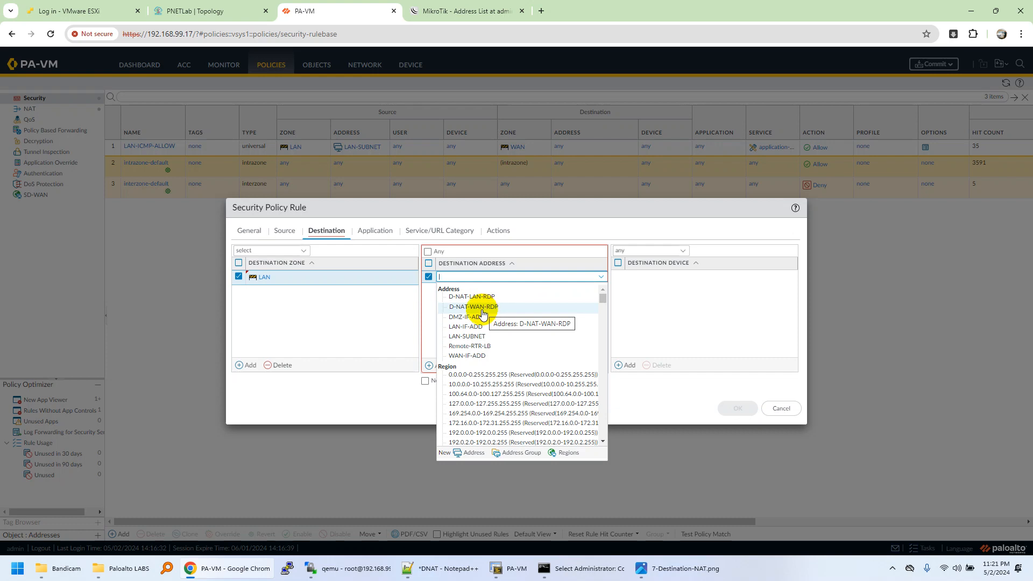
{"action": "left_click", "coordinate": [456, 308]}
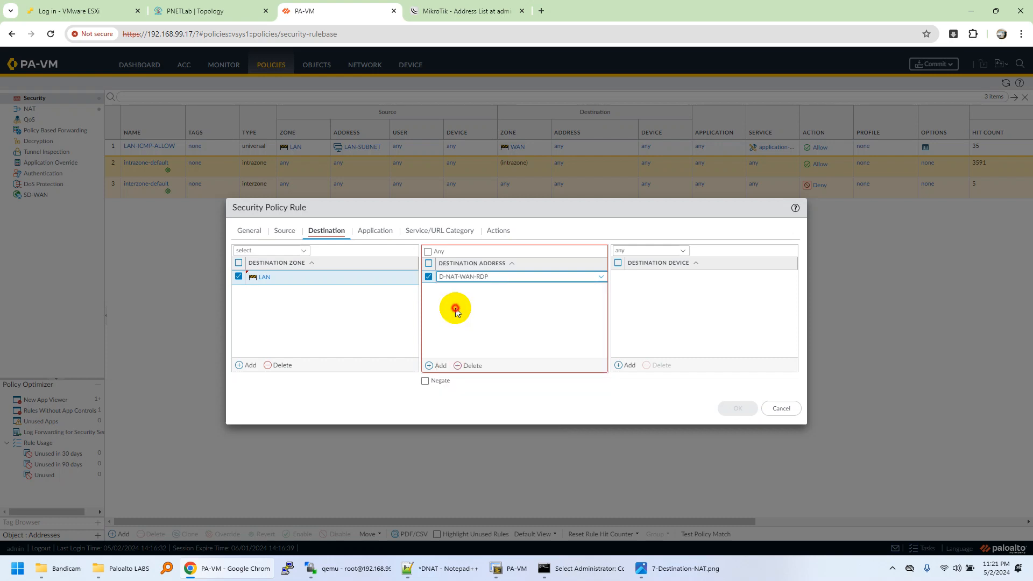
Review the rule's application, service and action settings, keeping any application and the Allow action, and save the rule.
{"action": "left_click", "coordinate": [382, 231]}
{"action": "left_click", "coordinate": [437, 235]}
{"action": "left_click", "coordinate": [496, 232]}
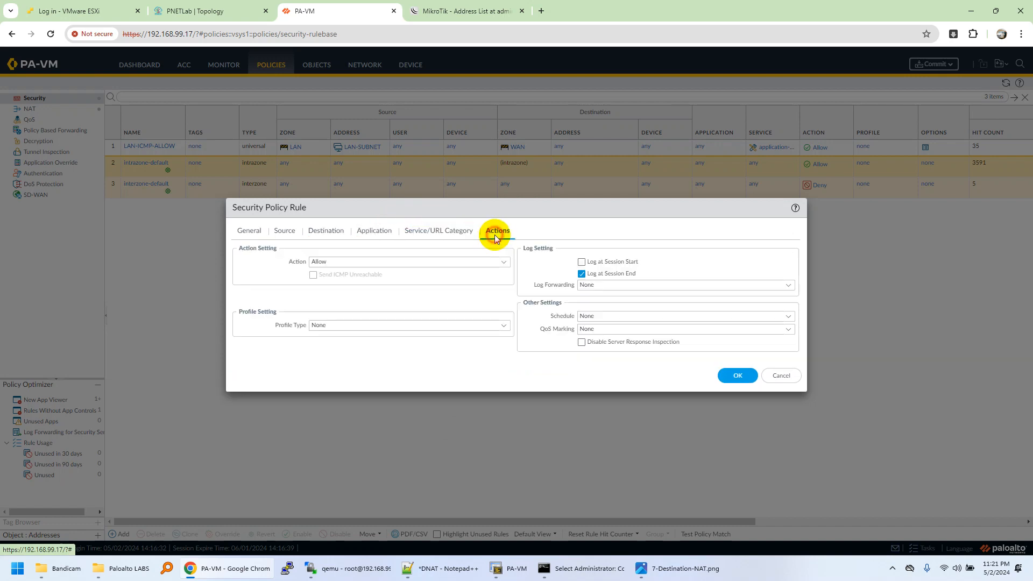
{"action": "left_click", "coordinate": [420, 231]}
{"action": "left_click", "coordinate": [367, 235]}
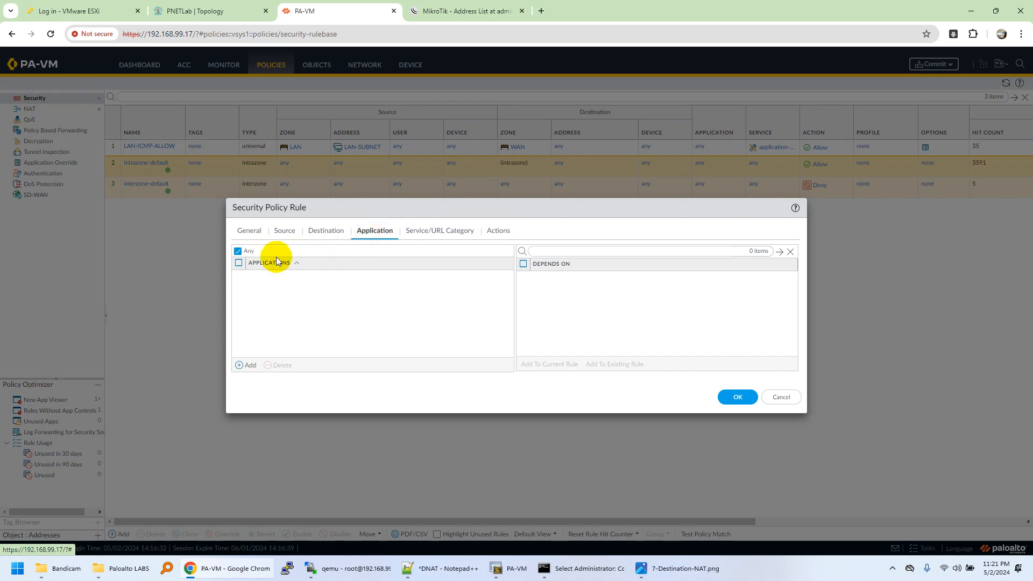
{"action": "left_click", "coordinate": [495, 232]}
{"action": "left_click", "coordinate": [736, 376]}
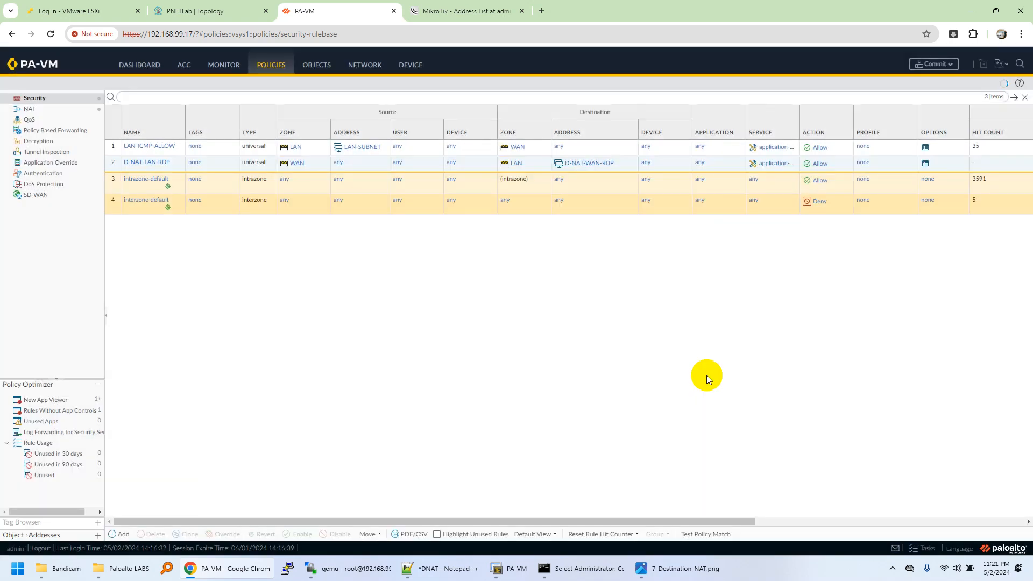
Move the D-NAT-LAN-RDP security rule to the top of the security rulebase.
{"action": "left_click", "coordinate": [109, 167]}
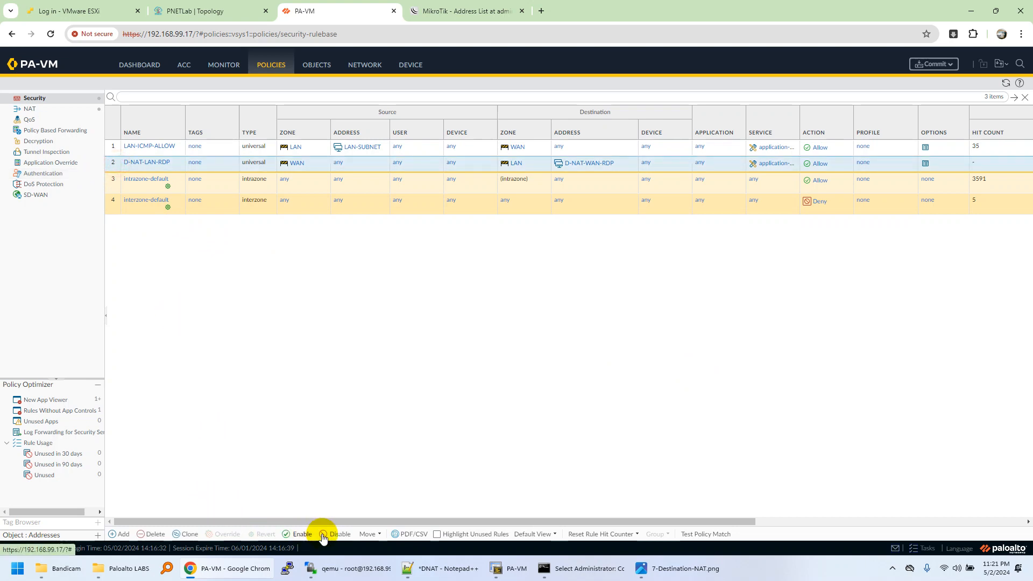
{"action": "left_click", "coordinate": [369, 534]}
{"action": "left_click", "coordinate": [387, 482]}
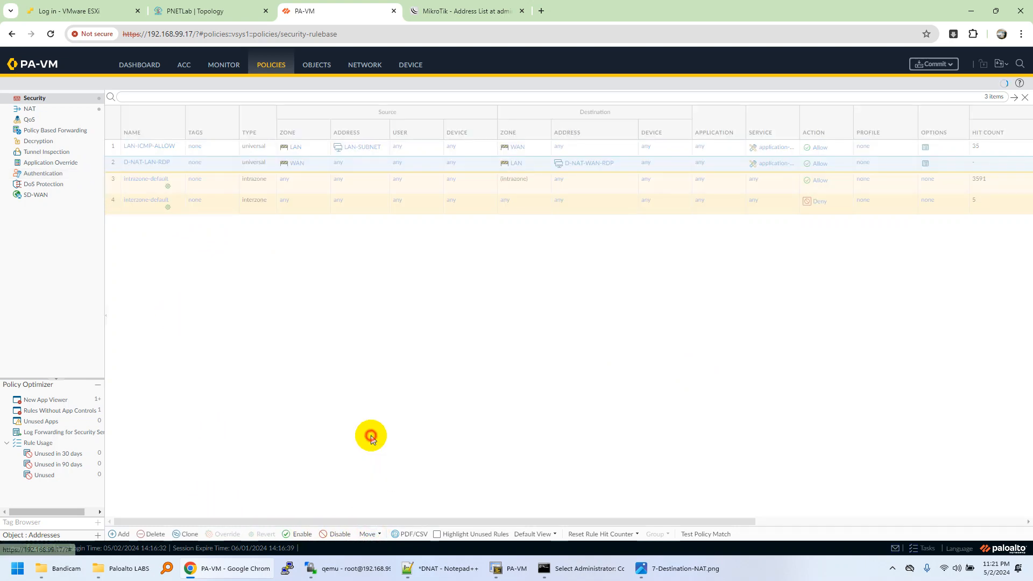
Compare the source and destination zones of the D-NAT-LAN-RDP NAT rule with the WAN and LAN segments in the PNETLab topology.
{"action": "left_click", "coordinate": [207, 11]}
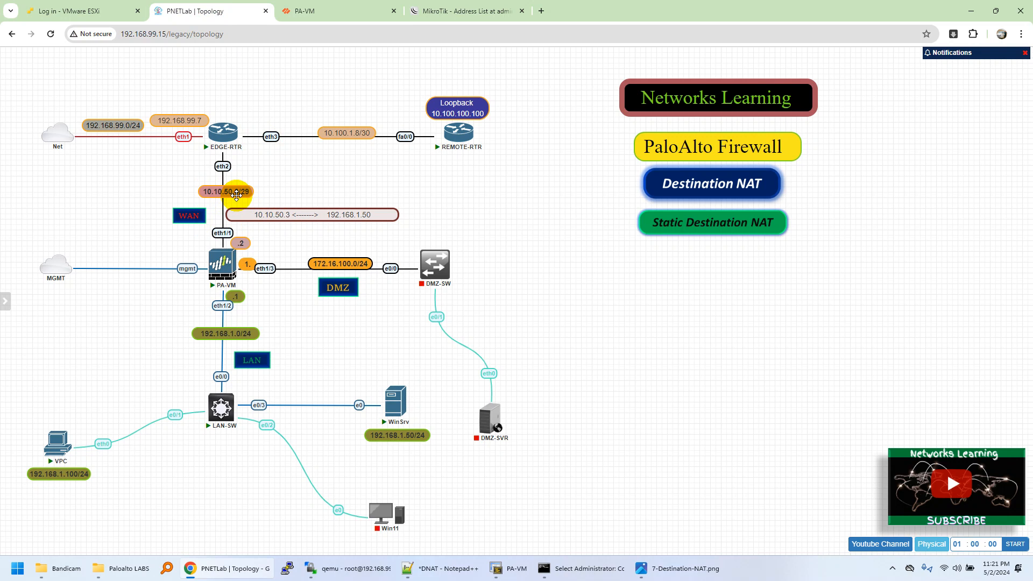
{"action": "left_click", "coordinate": [317, 10]}
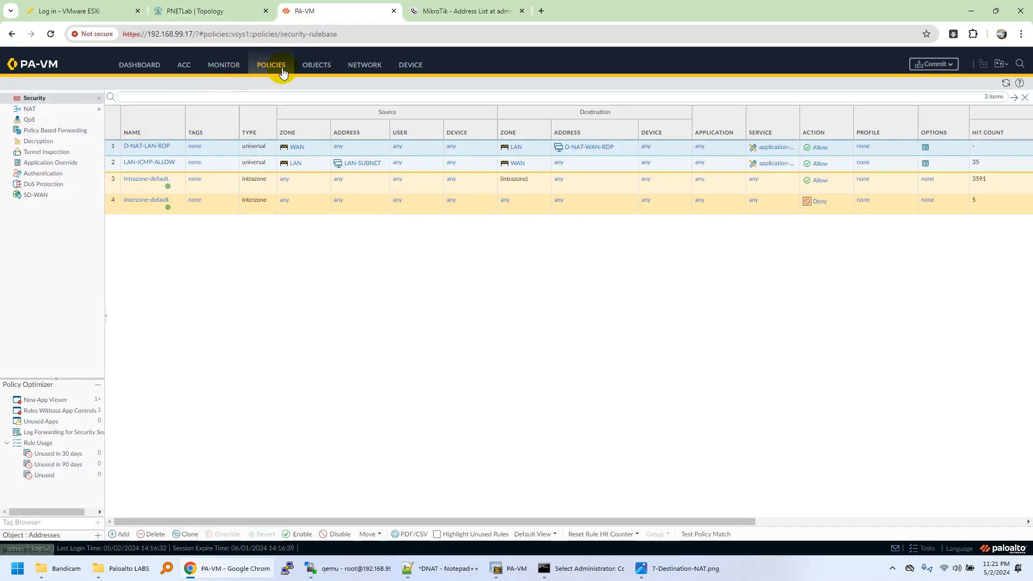
{"action": "left_click", "coordinate": [56, 108]}
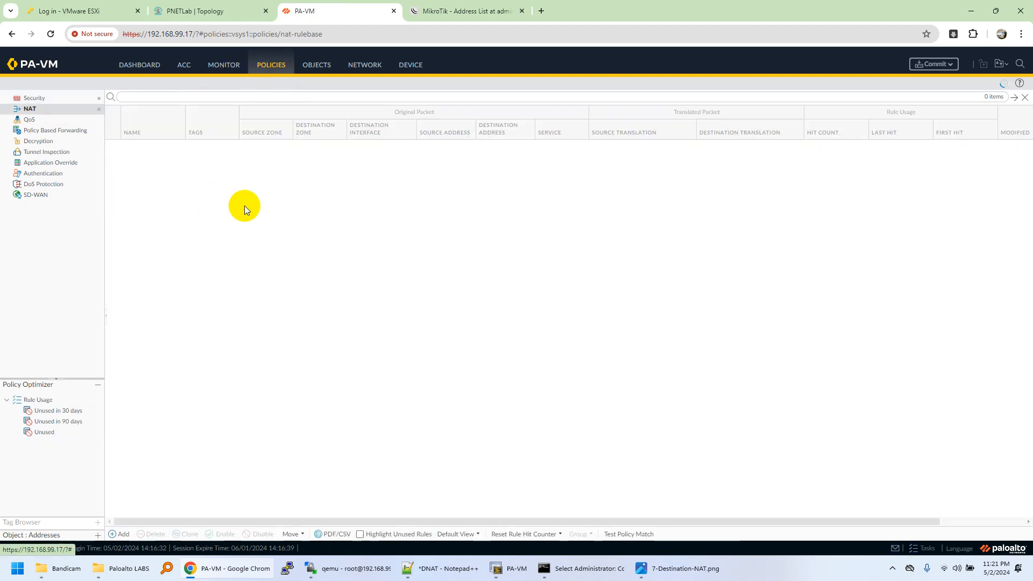
{"action": "left_click", "coordinate": [309, 198]}
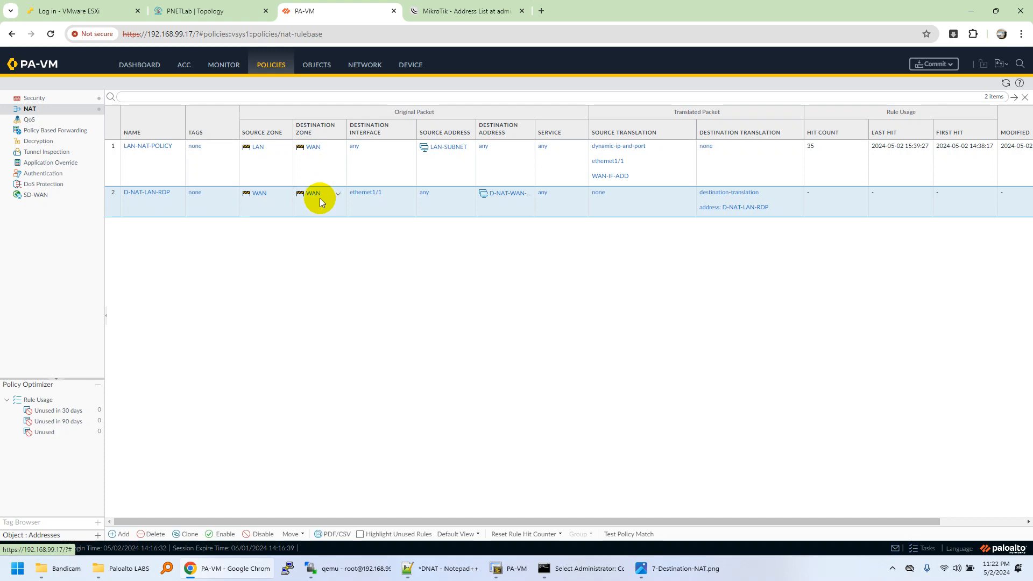
{"action": "left_click", "coordinate": [233, 11]}
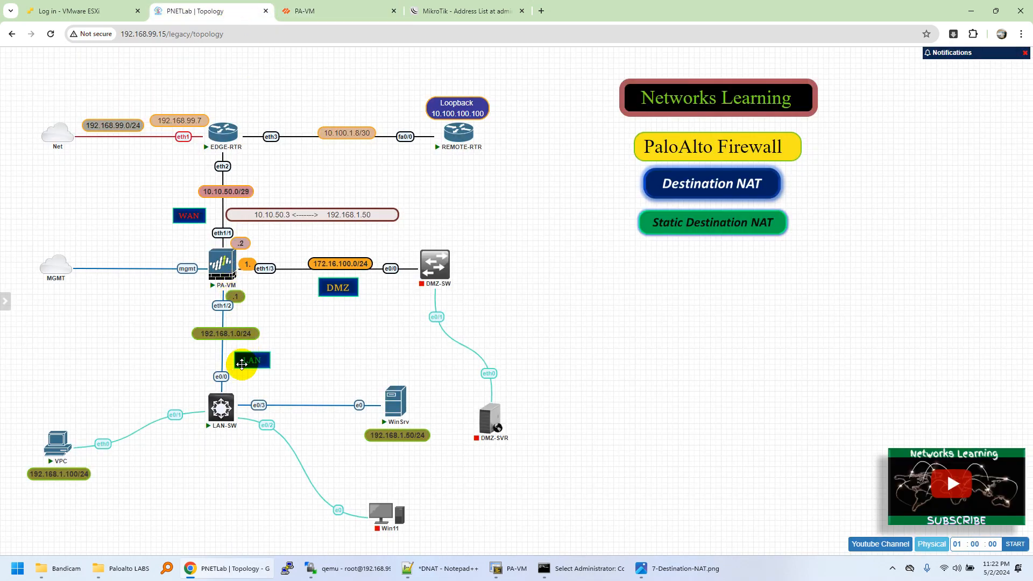
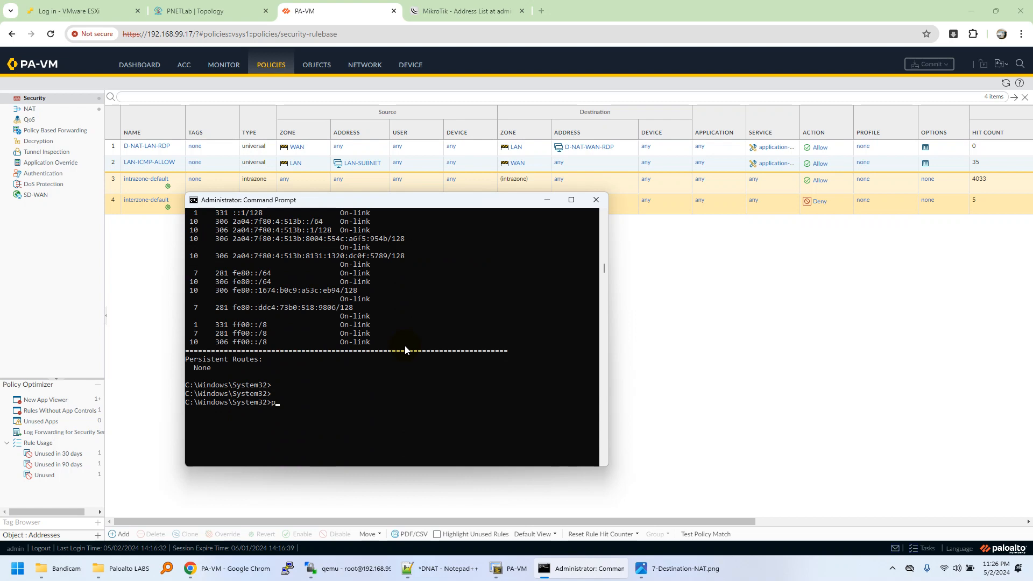
Ping the public NAT address 10.10.50.3 from the host's Command Prompt.
{"action": "type", "text": "0.10.50.3"}
{"action": "key", "text": "Return"}
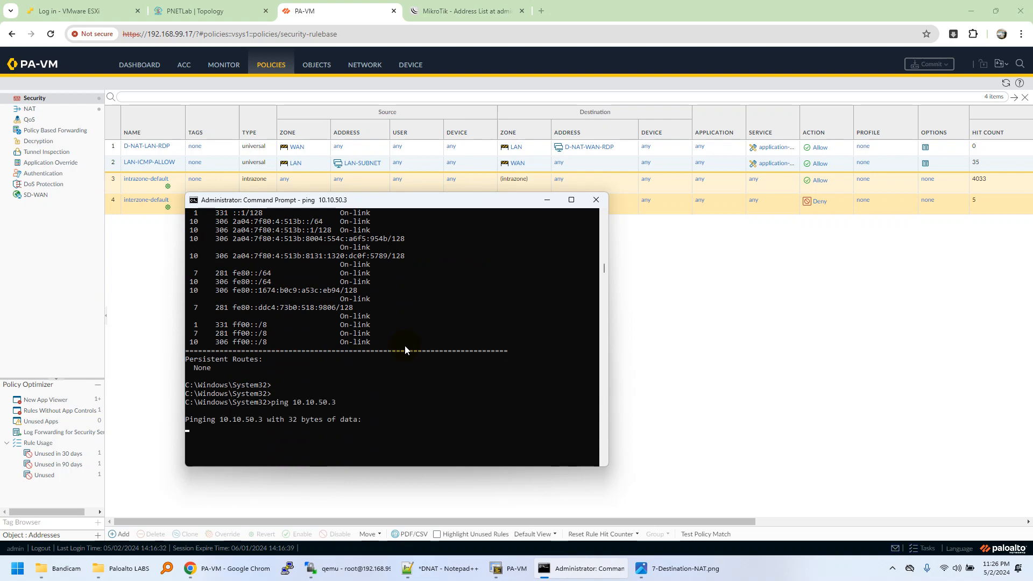
{"action": "left_click_drag", "start_coordinate": [293, 402], "coordinate": [332, 406]}
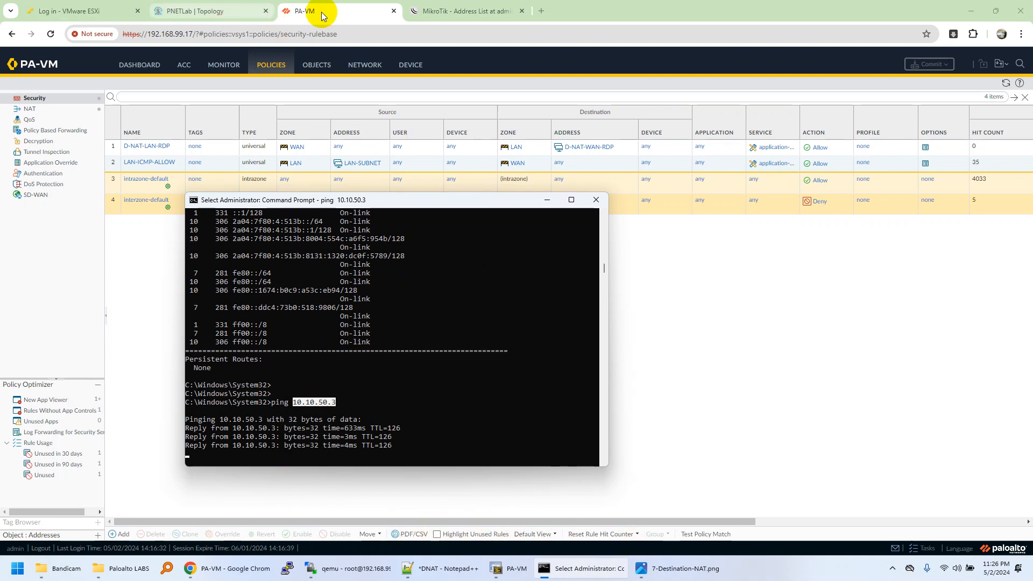
Open the WinSrv server's console from the PNETLab topology.
{"action": "left_click", "coordinate": [204, 11]}
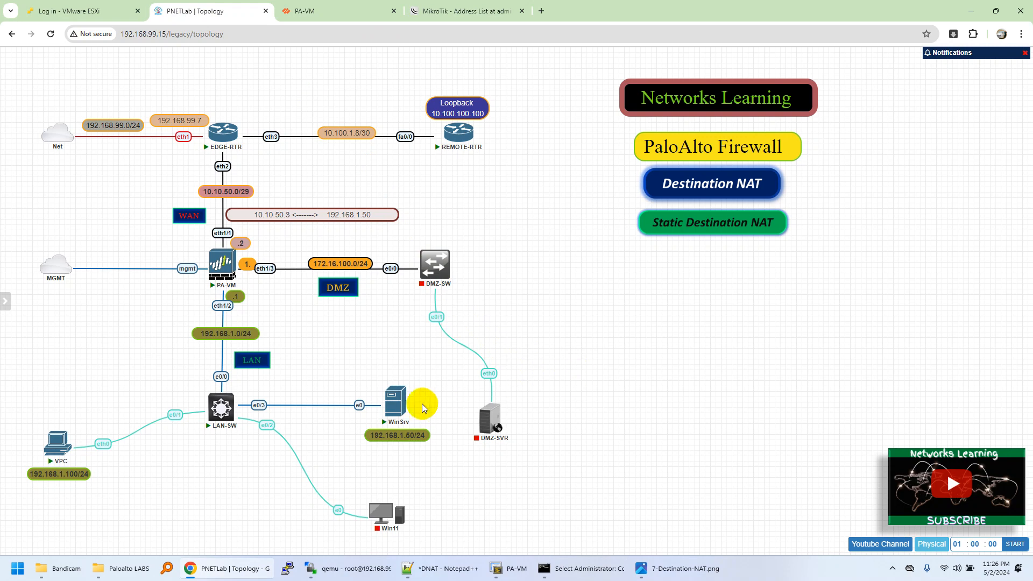
{"action": "left_click", "coordinate": [394, 399]}
{"action": "left_click", "coordinate": [513, 114]}
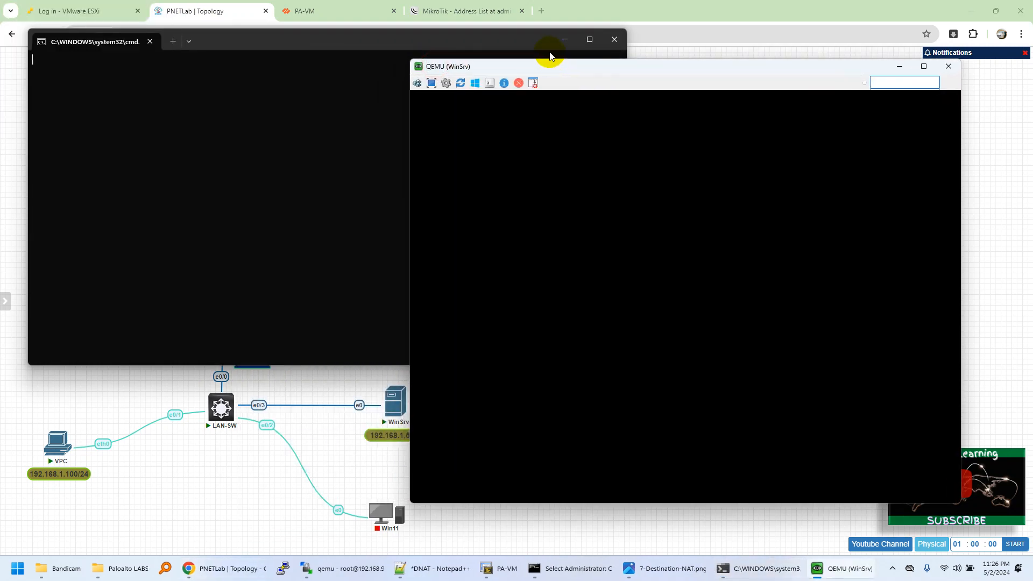
{"action": "left_click", "coordinate": [594, 189]}
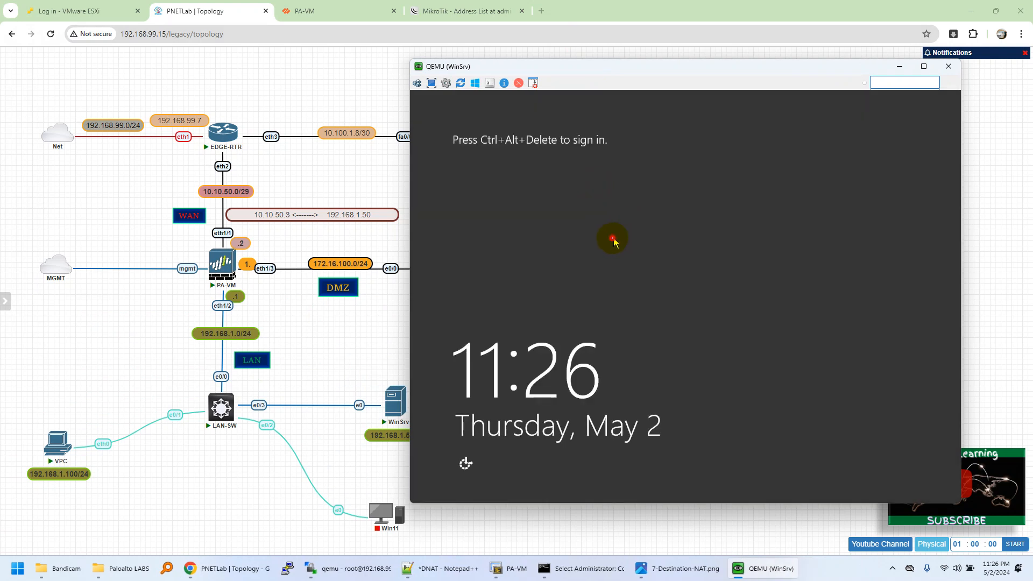
Unlock the Windows Server sign-in screen and sign in as Administrator by entering the account password.
{"action": "left_click", "coordinate": [416, 82]}
{"action": "left_click", "coordinate": [688, 235]}
{"action": "type", "text": "***"}
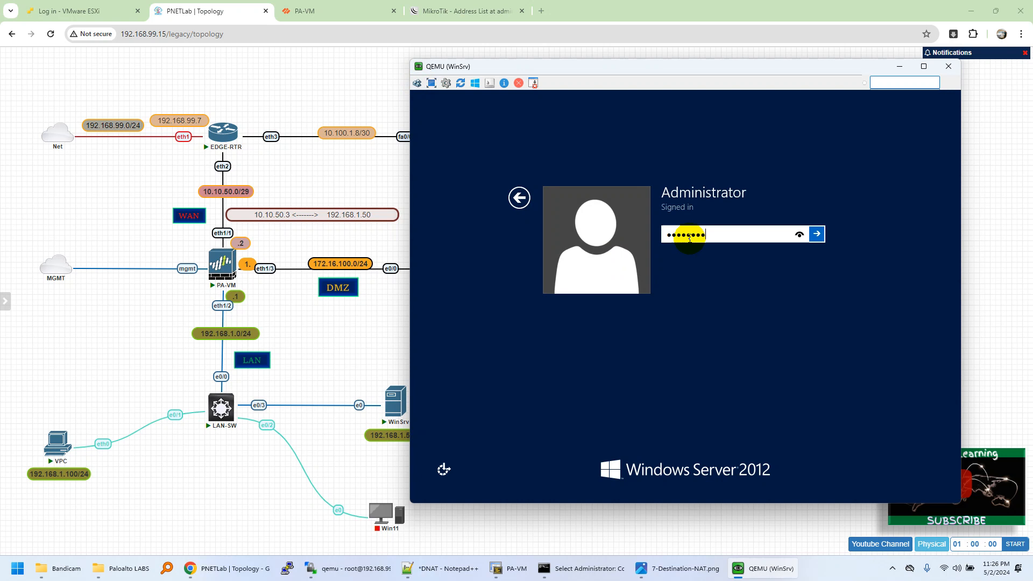
{"action": "type", "text": "******"}
{"action": "key", "text": "Return"}
{"action": "left_click", "coordinate": [688, 250]}
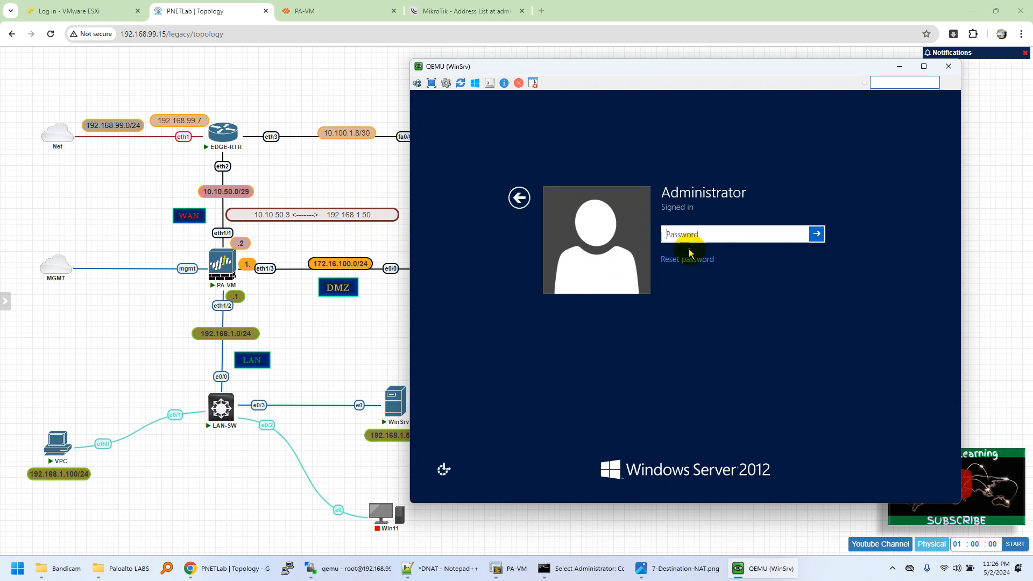
{"action": "type", "text": "**"}
{"action": "key", "text": "Return"}
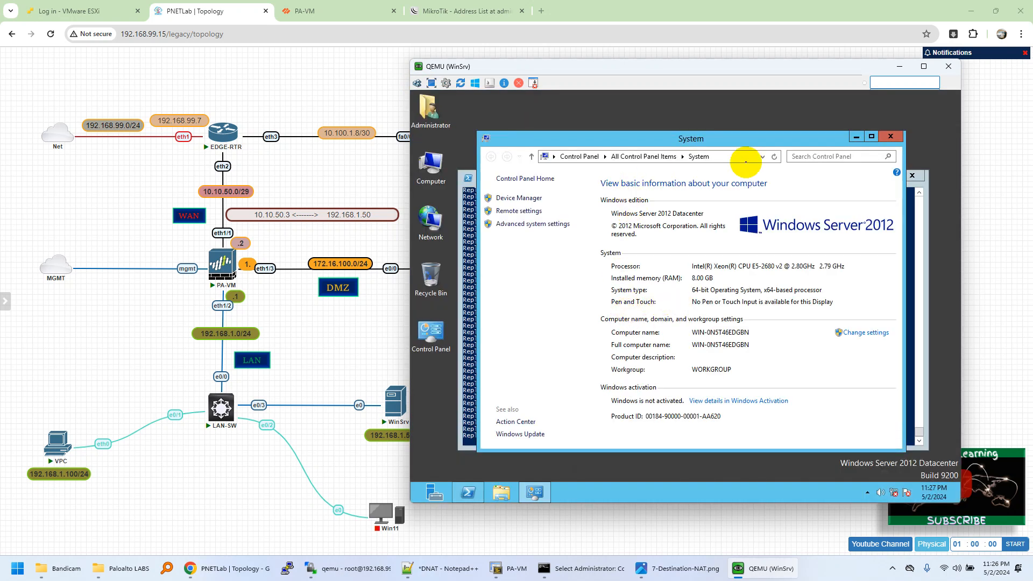
Stop the running ping in the server's PowerShell window and display the server's IP configuration to check its address.
{"action": "left_click", "coordinate": [854, 138]}
{"action": "left_click", "coordinate": [633, 254]}
{"action": "key", "text": "ctrl+c"}
{"action": "key", "text": "ctrl+c"}
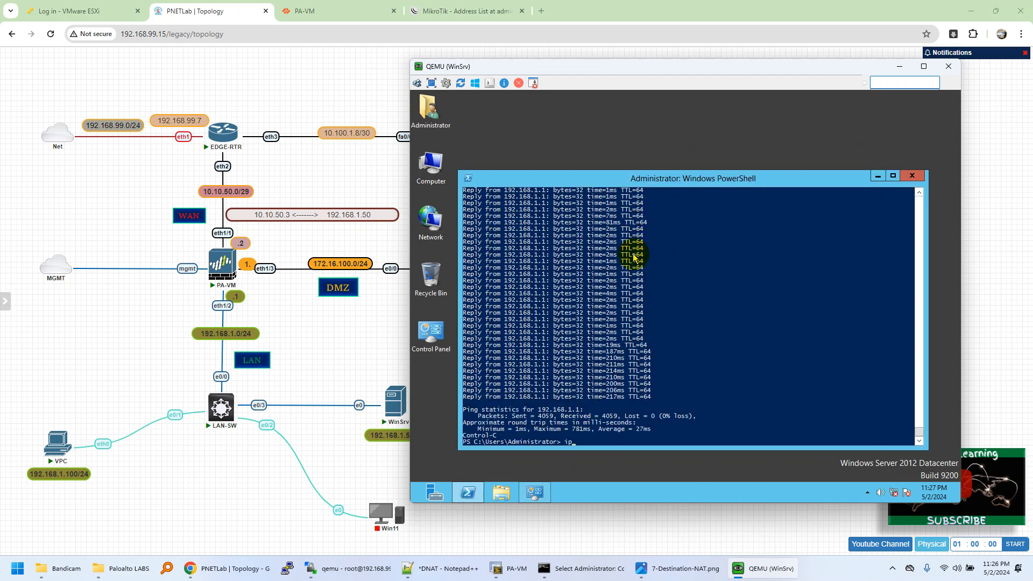
{"action": "key", "text": "Return"}
{"action": "left_click_drag", "start_coordinate": [611, 390], "coordinate": [654, 394]}
{"action": "left_click_drag", "start_coordinate": [593, 70], "coordinate": [668, 74]}
Check the IP value of the D-NAT-WAN-RDP destination address in the firewall's D-NAT-LAN-RDP security rule.
{"action": "left_click", "coordinate": [315, 12]}
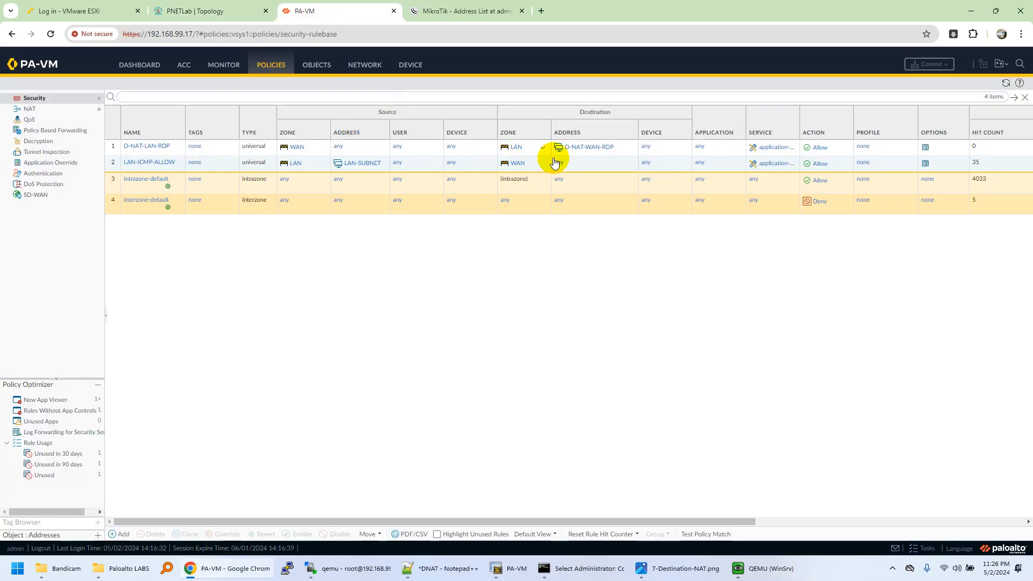
{"action": "left_click", "coordinate": [631, 147]}
{"action": "mouse_move", "coordinate": [649, 183]}
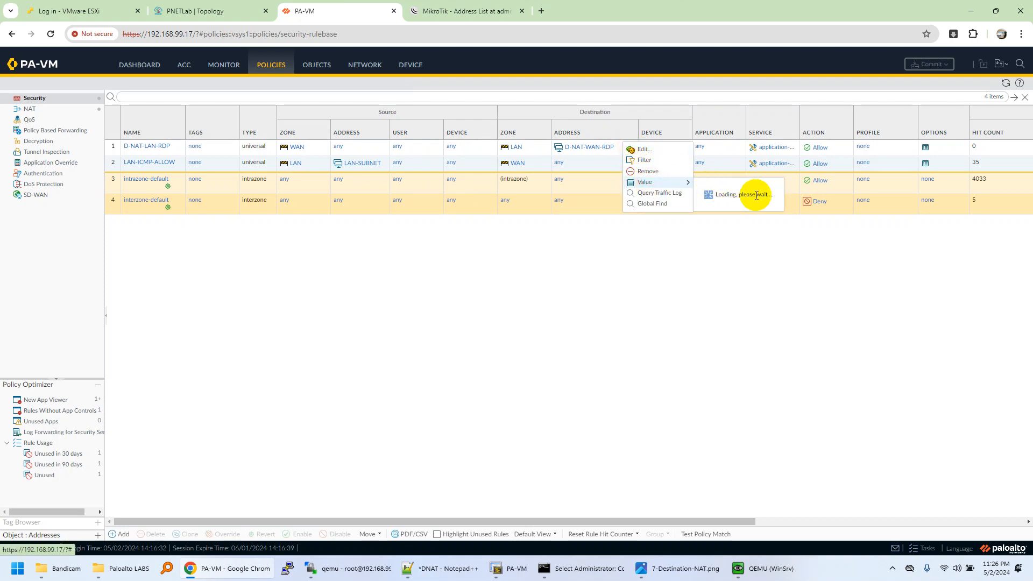
{"action": "left_click_drag", "start_coordinate": [774, 202], "coordinate": [731, 200]}
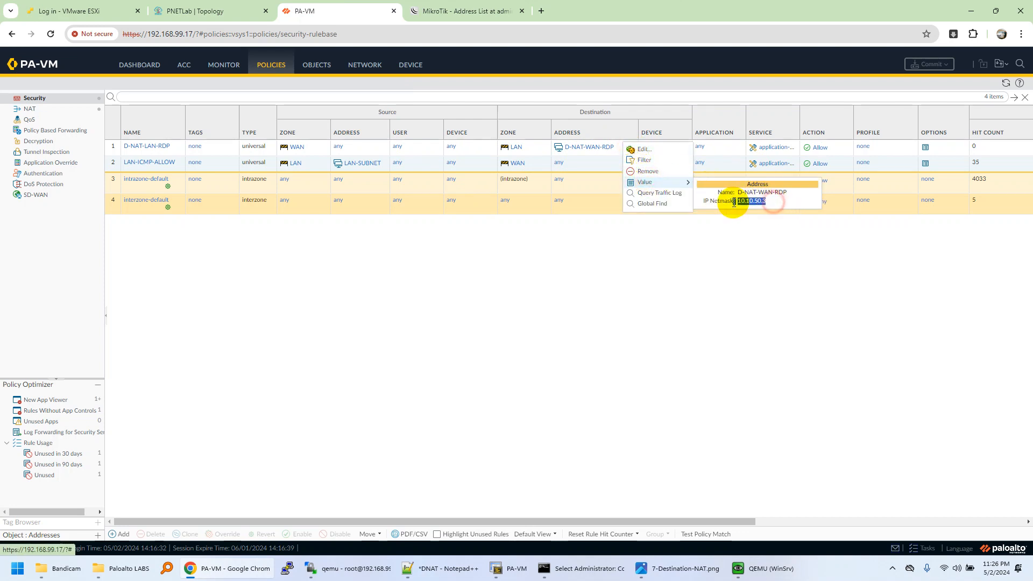
{"action": "left_click", "coordinate": [730, 249]}
Compare the newest traffic log entry's source address with the host's own address by running ipconfig in the Command Prompt.
{"action": "left_click", "coordinate": [238, 66]}
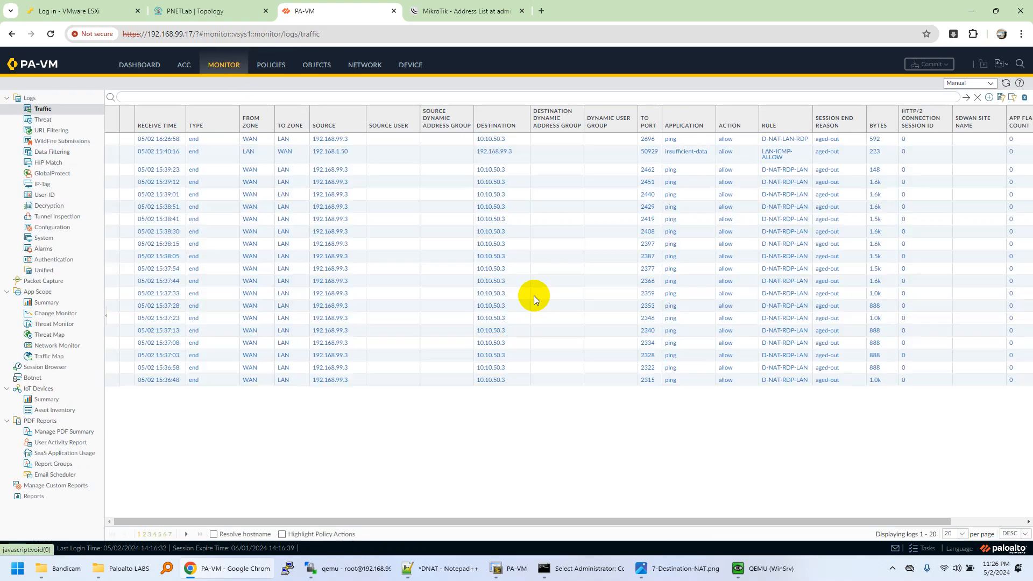
{"action": "left_click", "coordinate": [354, 139]}
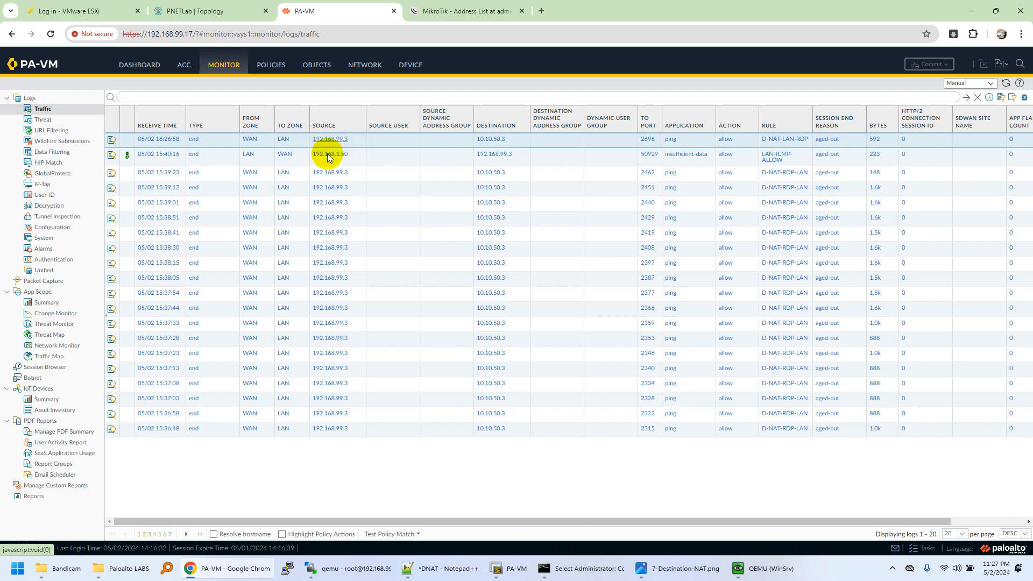
{"action": "left_click", "coordinate": [612, 569]}
{"action": "left_click", "coordinate": [489, 438]}
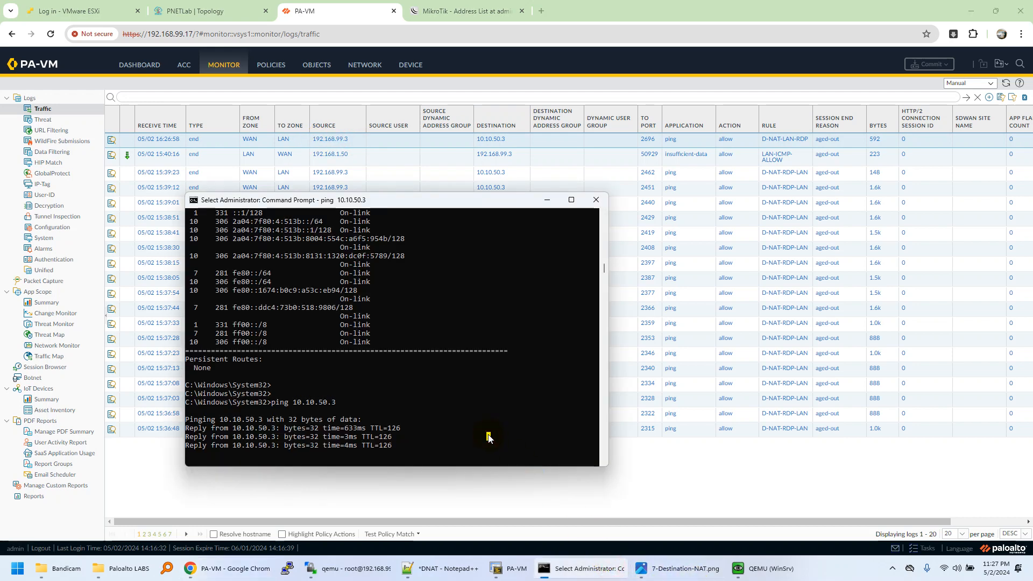
{"action": "key", "text": "Escape"}
{"action": "type", "text": "ipconf"}
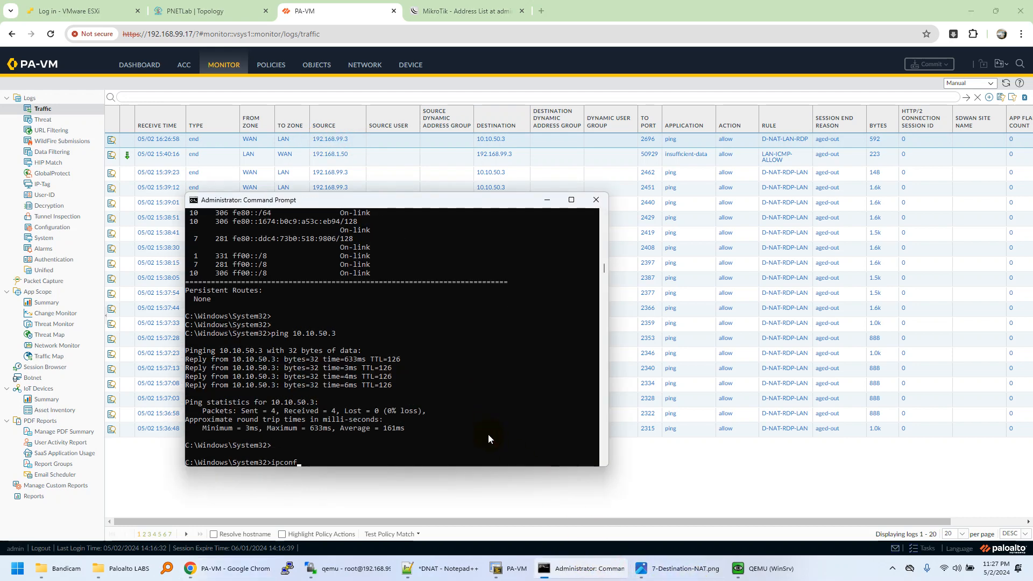
{"action": "type", "text": "ig"}
{"action": "key", "text": "Return"}
{"action": "scroll", "coordinate": [439, 350], "scroll_direction": "up", "scroll_amount": 1}
{"action": "left_click_drag", "start_coordinate": [354, 264], "coordinate": [431, 265]}
{"action": "left_click", "coordinate": [547, 199]}
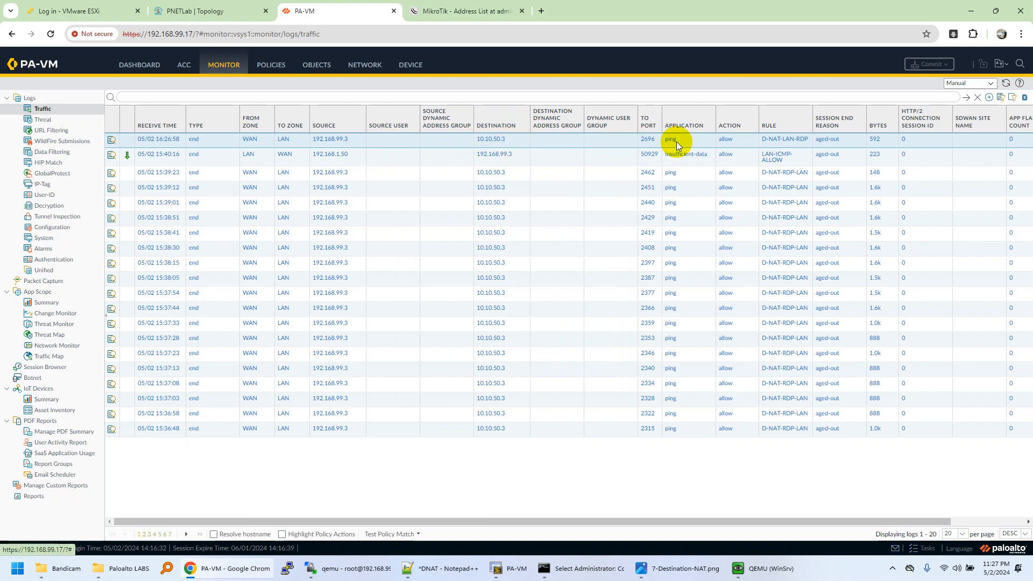
Examine the detailed log of the newest D-NAT-LAN-RDP ping session, checking its source interface and destination NAT IP.
{"action": "left_click", "coordinate": [113, 141]}
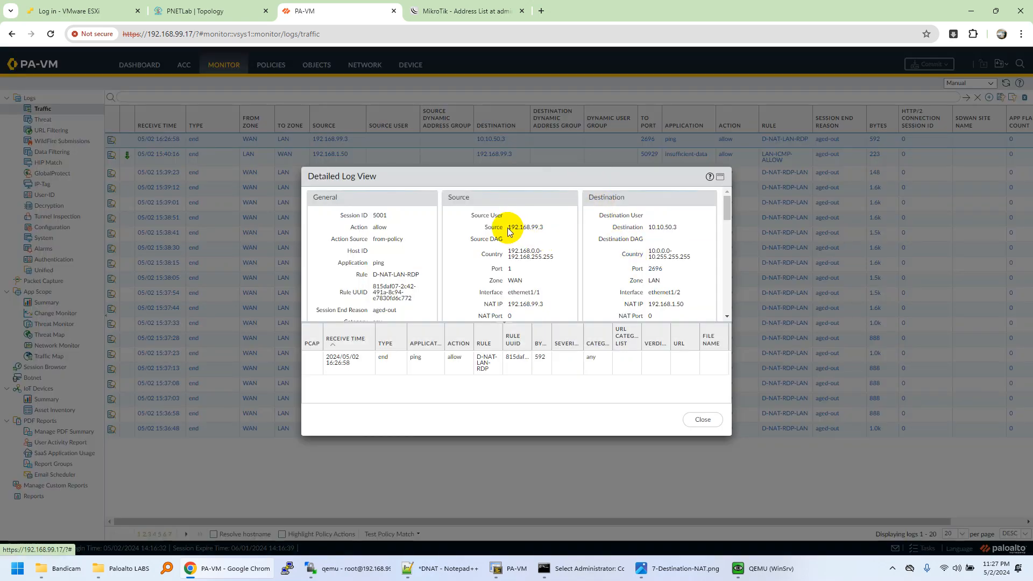
{"action": "double_click", "coordinate": [516, 227]}
{"action": "left_click", "coordinate": [509, 293]}
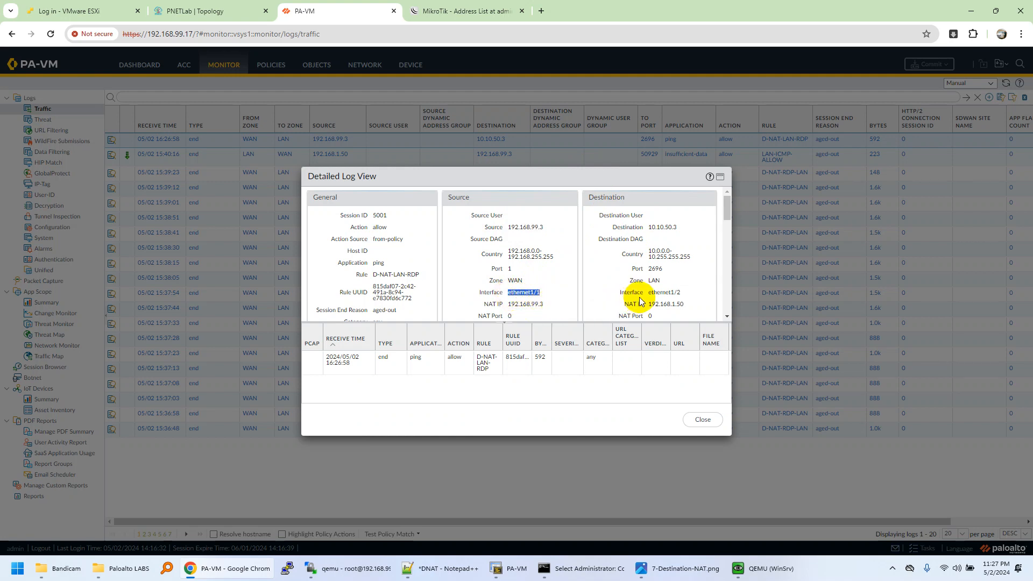
{"action": "mouse_move", "coordinate": [649, 304]}
{"action": "left_mouse_down"}
{"action": "mouse_move", "coordinate": [679, 306]}
{"action": "mouse_move", "coordinate": [652, 304]}
{"action": "left_mouse_up"}
{"action": "scroll", "coordinate": [534, 299], "scroll_direction": "down", "scroll_amount": 2}
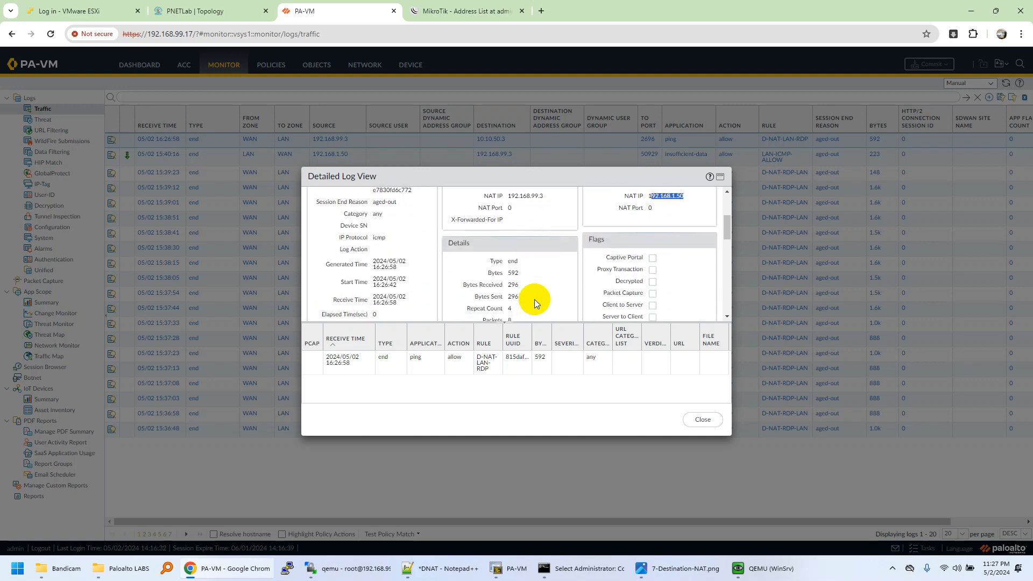
{"action": "scroll", "coordinate": [534, 299], "scroll_direction": "down", "scroll_amount": 2}
{"action": "left_click", "coordinate": [699, 419]}
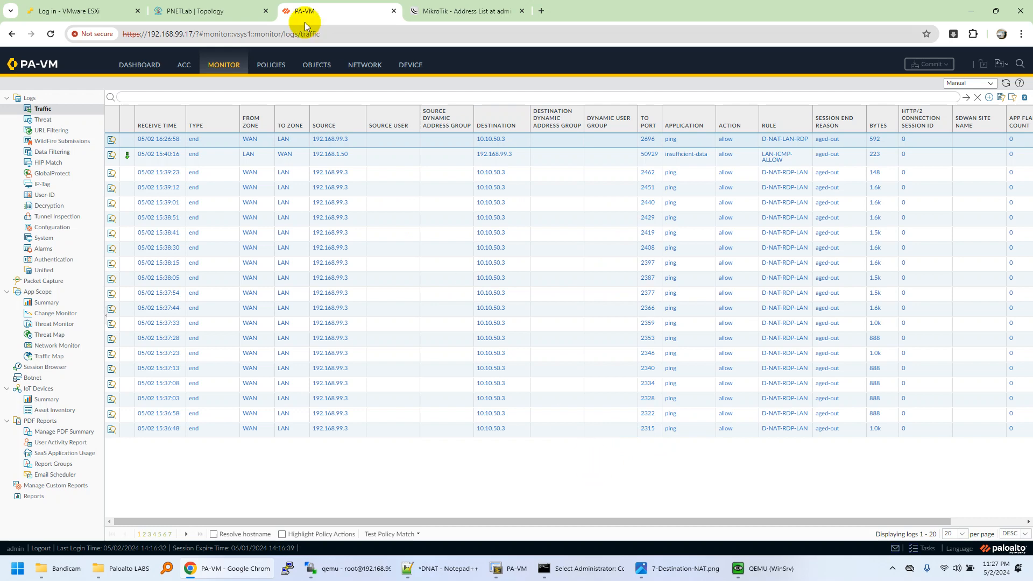
Review the D-NAT-LAN-RDP NAT rule's zones, destination address and translated address against the WAN segment in the PNETLab topology.
{"action": "left_click", "coordinate": [234, 14]}
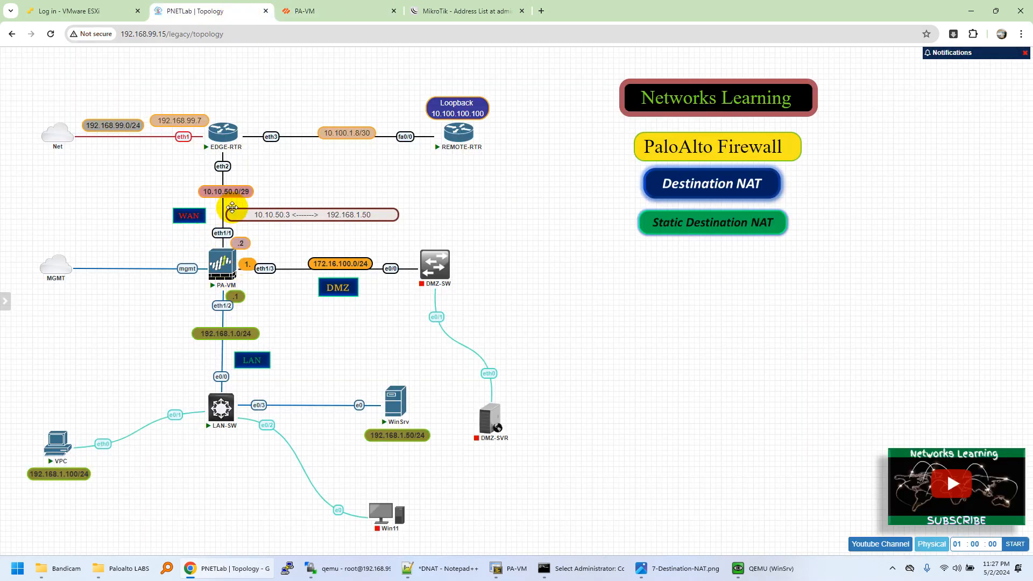
{"action": "left_click", "coordinate": [320, 13]}
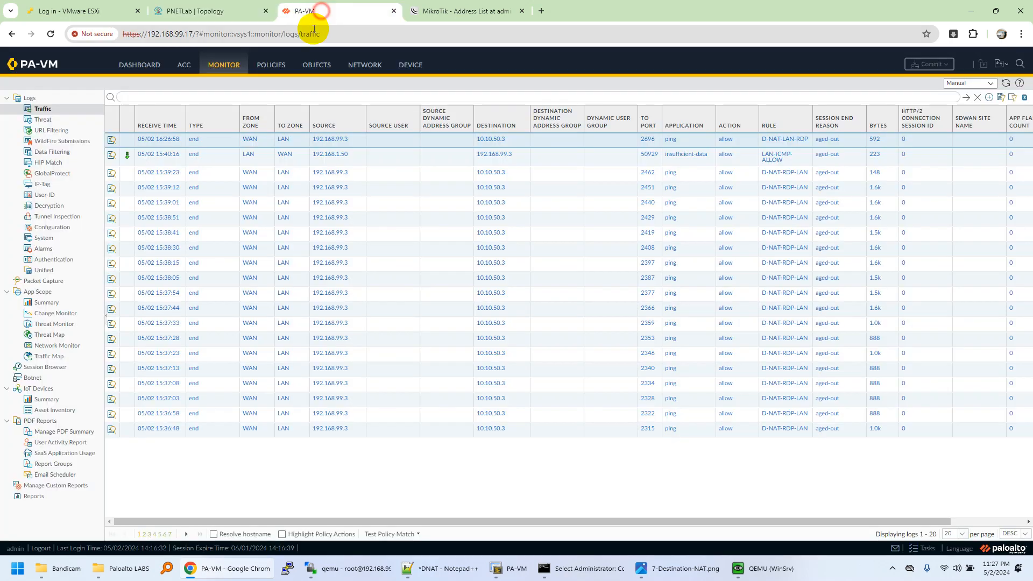
{"action": "left_click", "coordinate": [271, 66]}
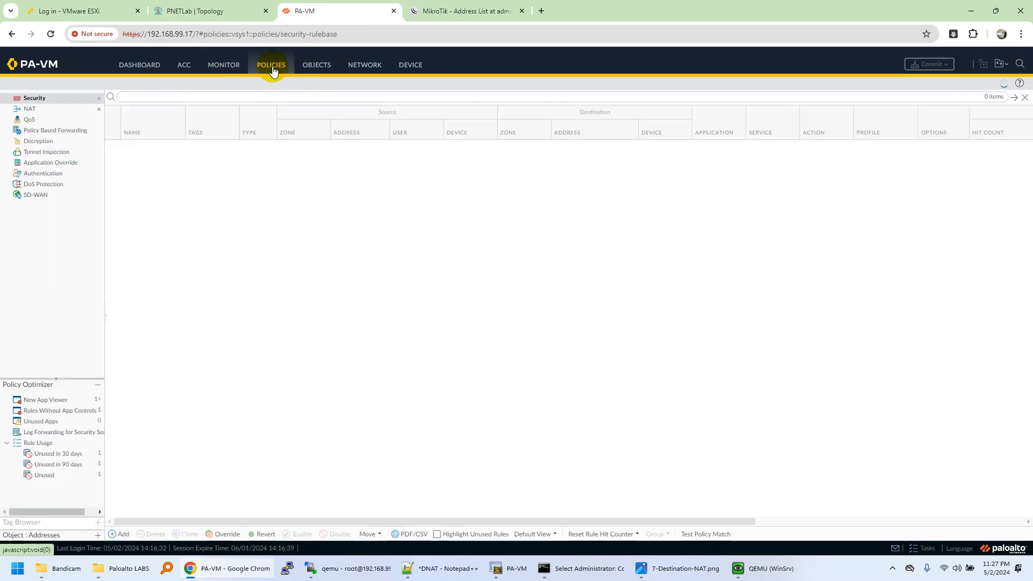
{"action": "left_click", "coordinate": [31, 109]}
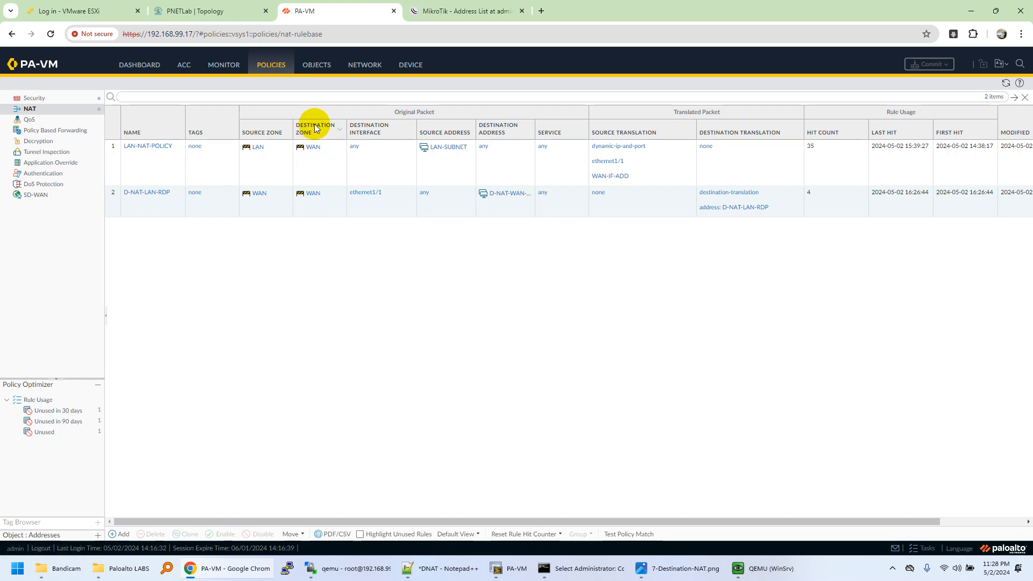
{"action": "left_click", "coordinate": [300, 207]}
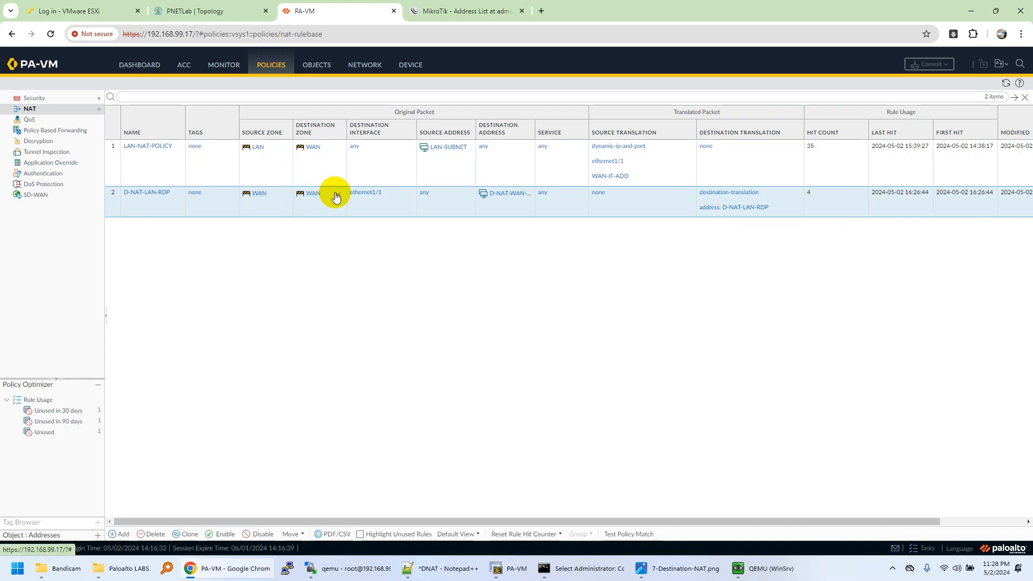
{"action": "left_click", "coordinate": [230, 11]}
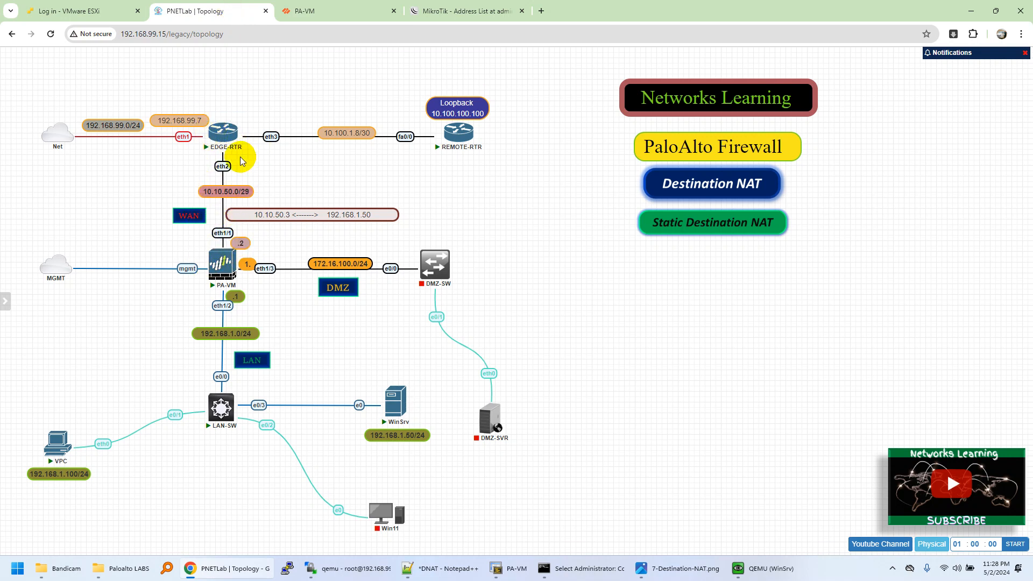
{"action": "left_click", "coordinate": [299, 11]}
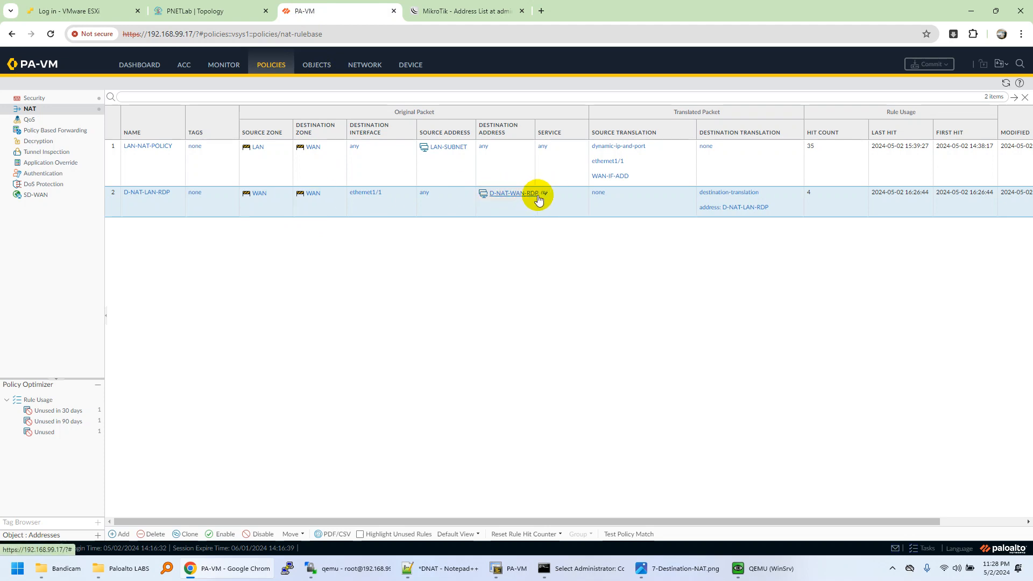
{"action": "left_click", "coordinate": [797, 211]}
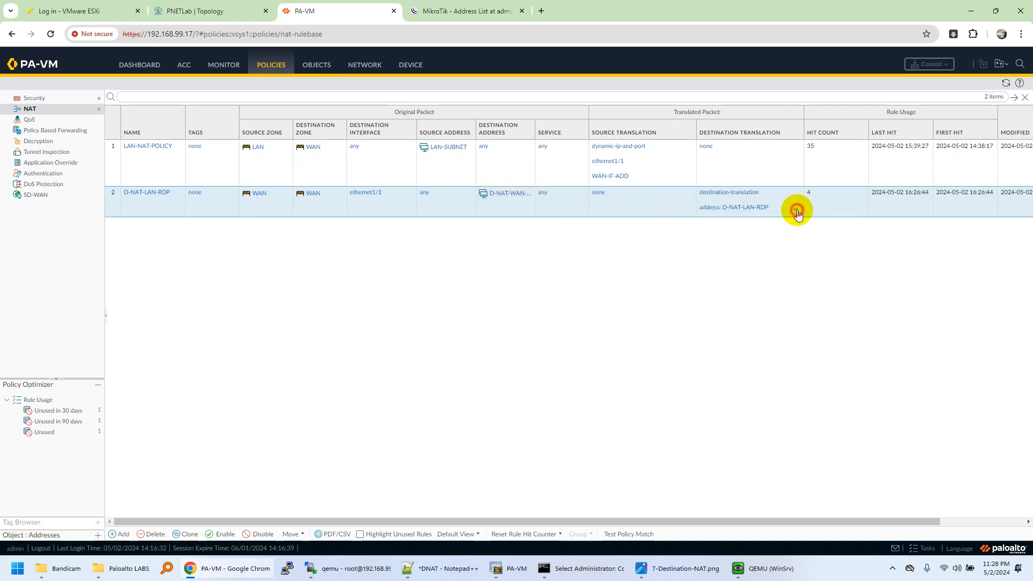
Compare the D-NAT-LAN-RDP security rule's zones and the matching NAT rule with the traffic path through PA-VM in the PNETLab topology.
{"action": "left_click", "coordinate": [43, 98]}
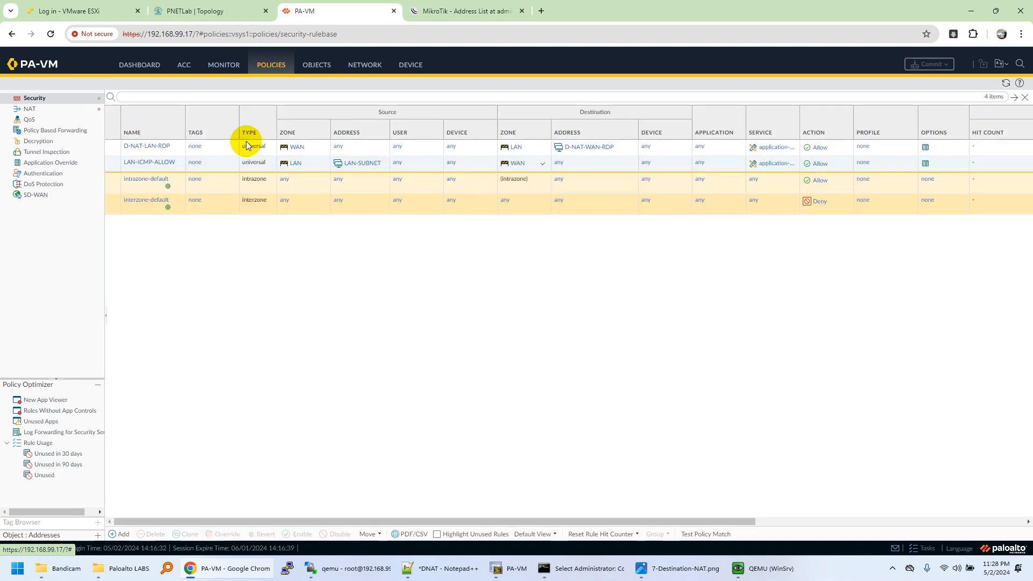
{"action": "left_click", "coordinate": [225, 13]}
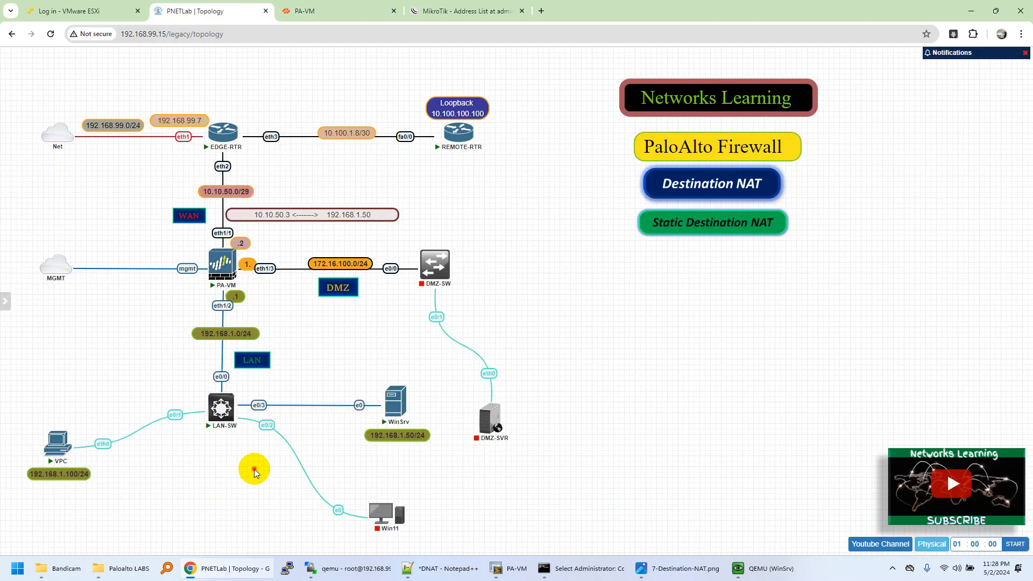
{"action": "mouse_move", "coordinate": [233, 285]}
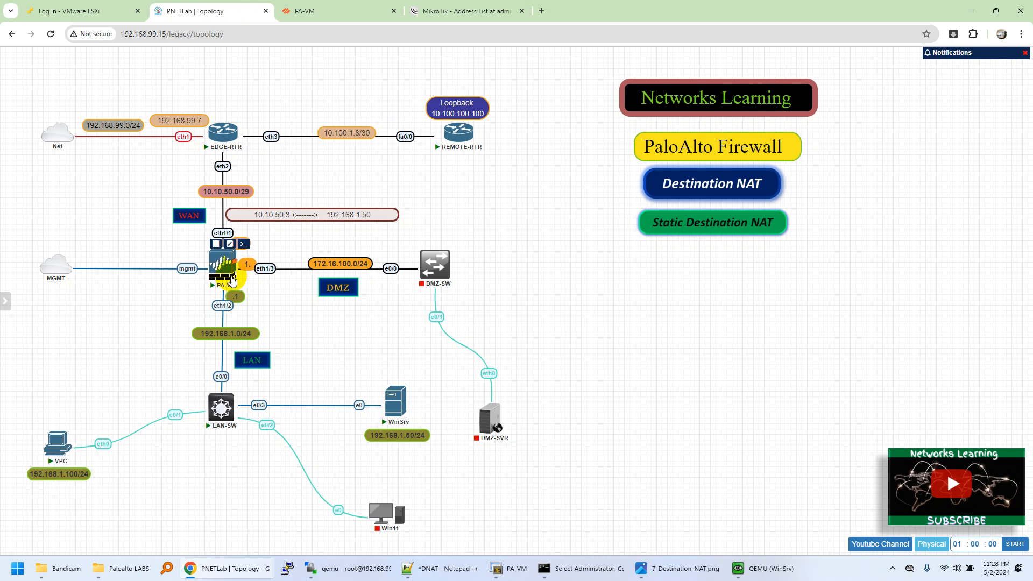
{"action": "mouse_move", "coordinate": [230, 423]}
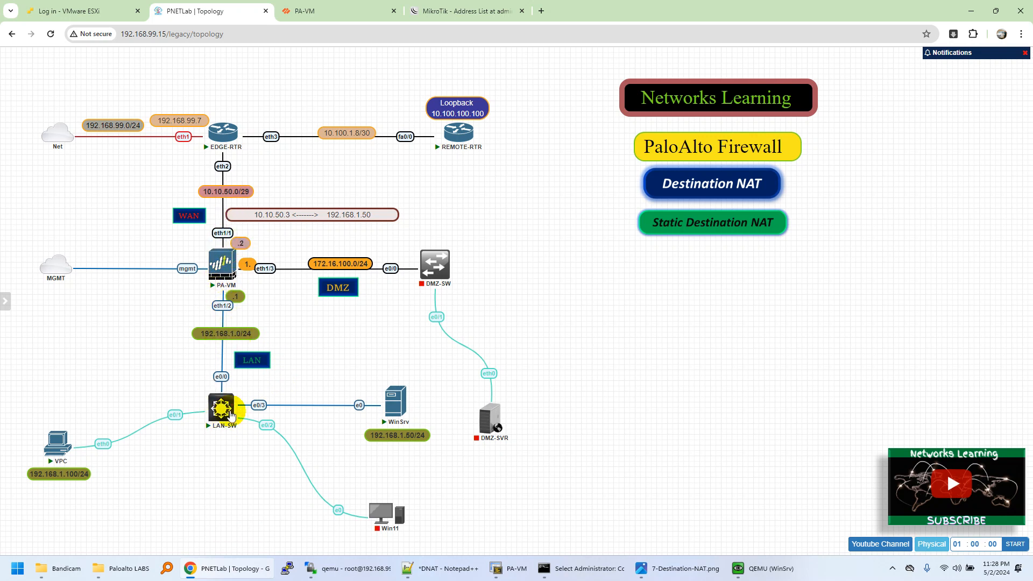
{"action": "left_click", "coordinate": [349, 13]}
{"action": "left_click", "coordinate": [61, 108]}
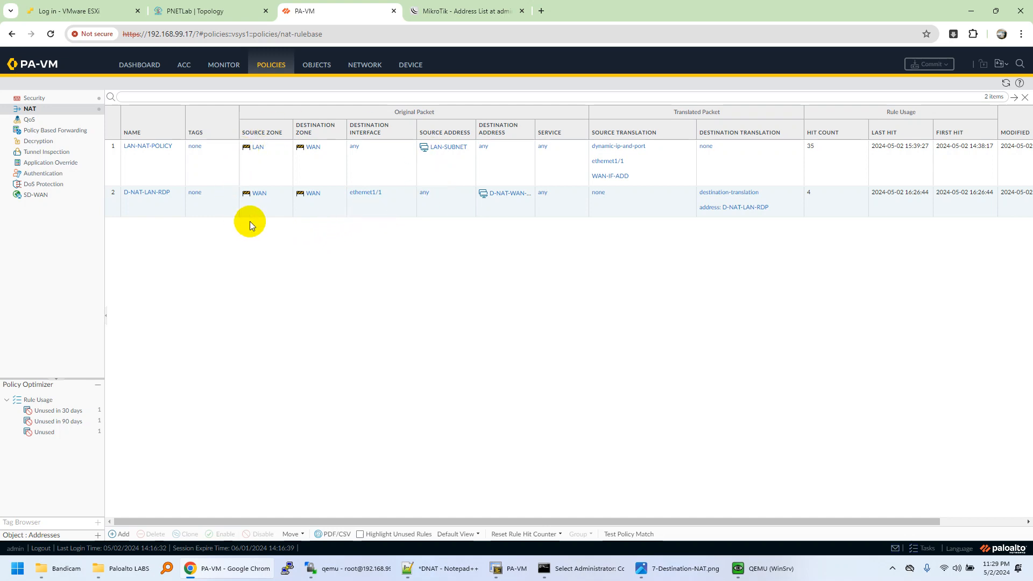
{"action": "left_click", "coordinate": [230, 11]}
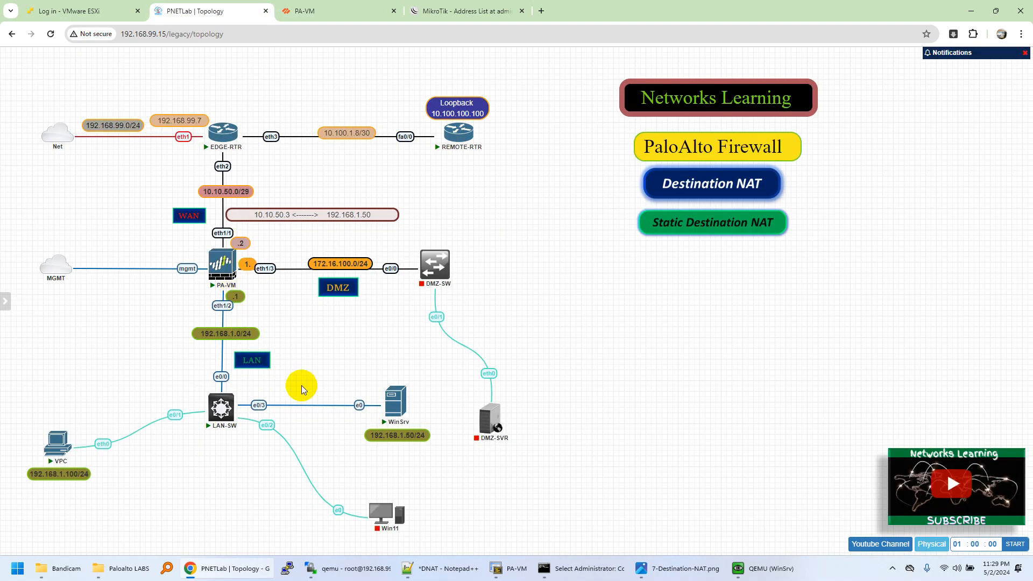
Launch Remote Desktop Connection and sign in to 10.10.50.3 as Administrator, entering the account password.
{"action": "left_click", "coordinate": [17, 569]}
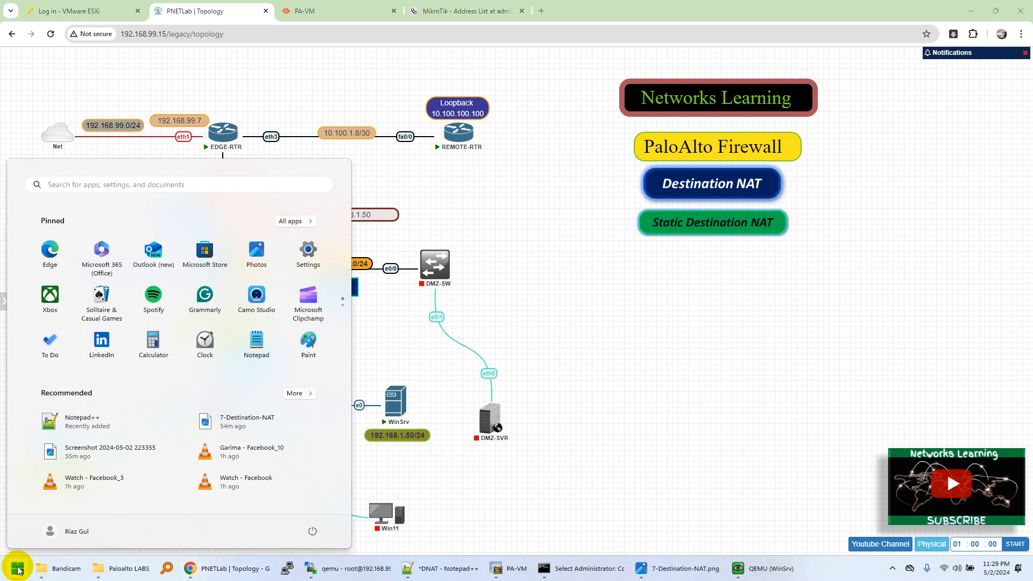
{"action": "type", "text": "r"}
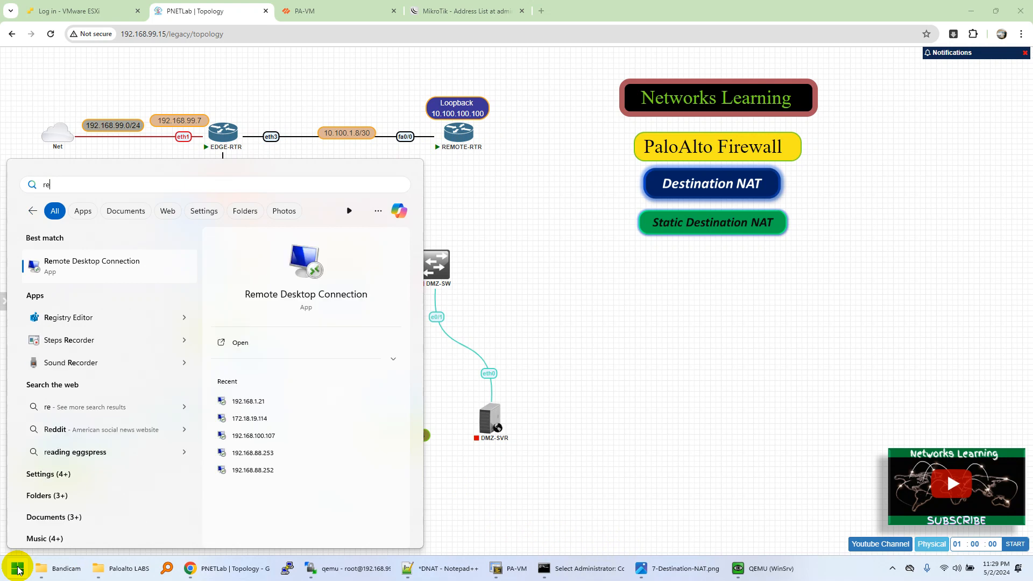
{"action": "key", "text": "Return"}
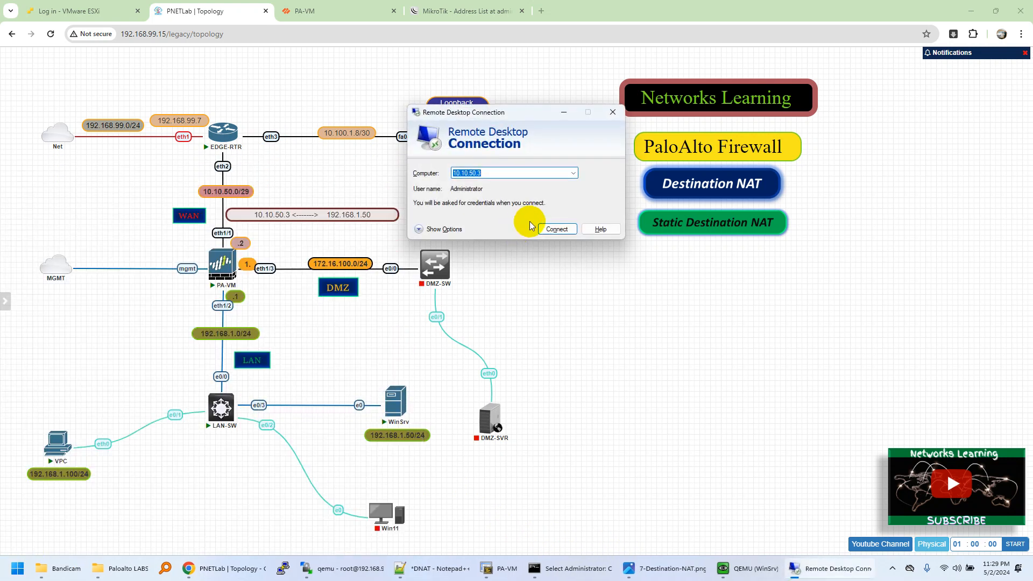
{"action": "left_click", "coordinate": [474, 172]}
{"action": "left_click", "coordinate": [556, 229]}
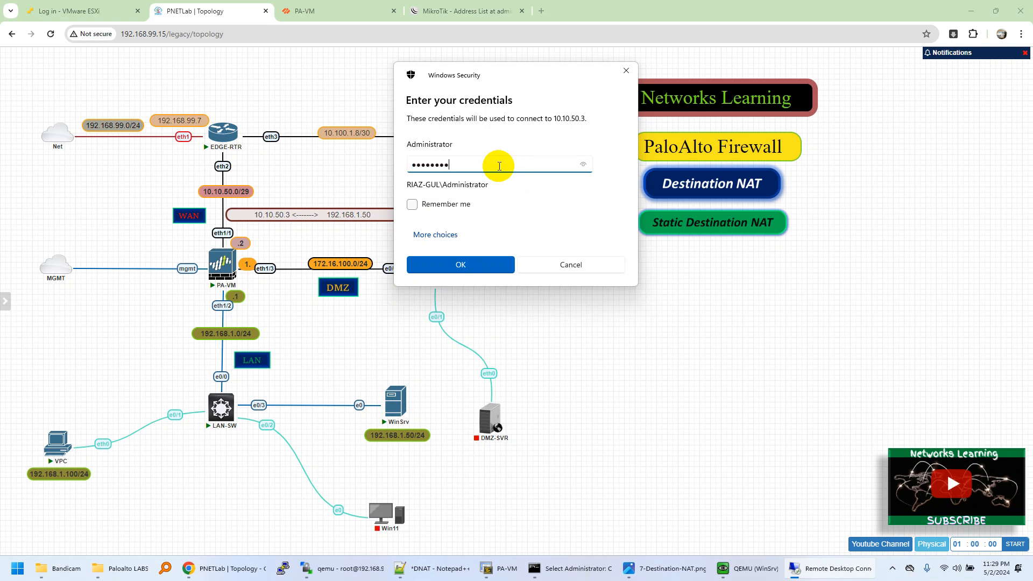
{"action": "key", "text": "Return"}
{"action": "left_click", "coordinate": [546, 289]}
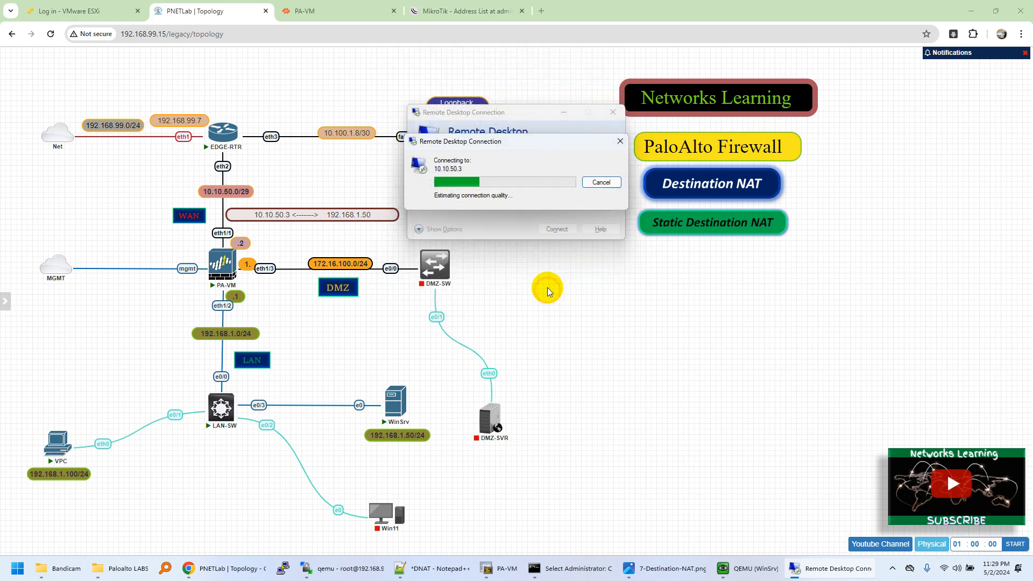
Compare the WinSrv QEMU console with the 10.10.50.3 remote desktop session side by side, then minimize the console and view the session's ipconfig output.
{"action": "left_click", "coordinate": [734, 568]}
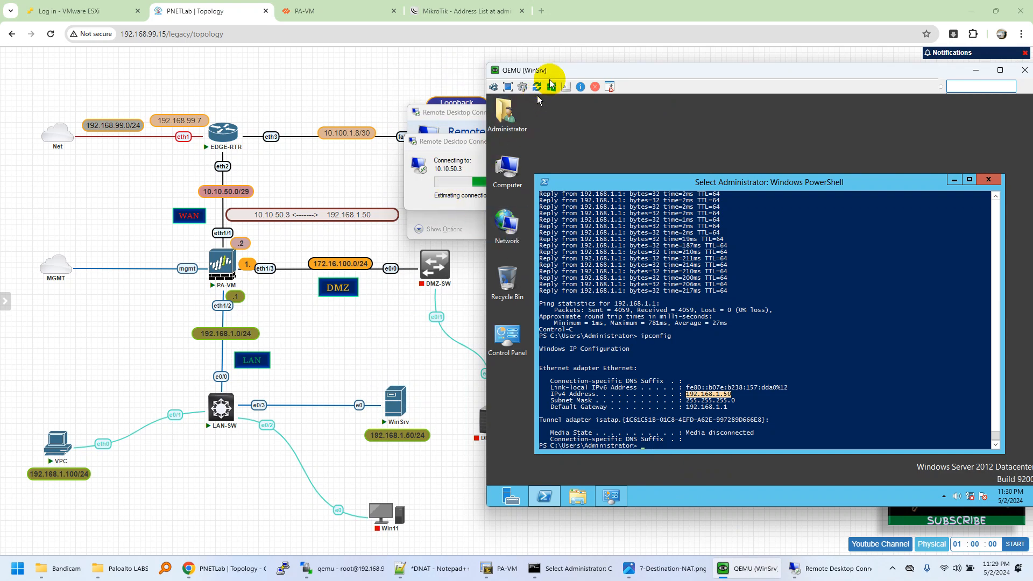
{"action": "left_click_drag", "start_coordinate": [531, 70], "coordinate": [88, 120]}
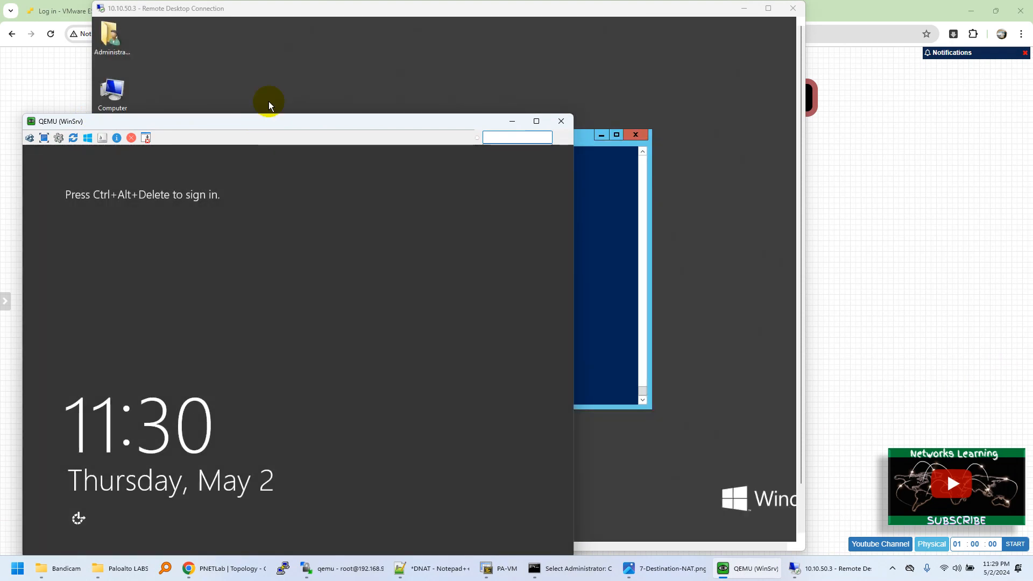
{"action": "left_click_drag", "start_coordinate": [293, 6], "coordinate": [472, 31]}
{"action": "left_click", "coordinate": [163, 186]}
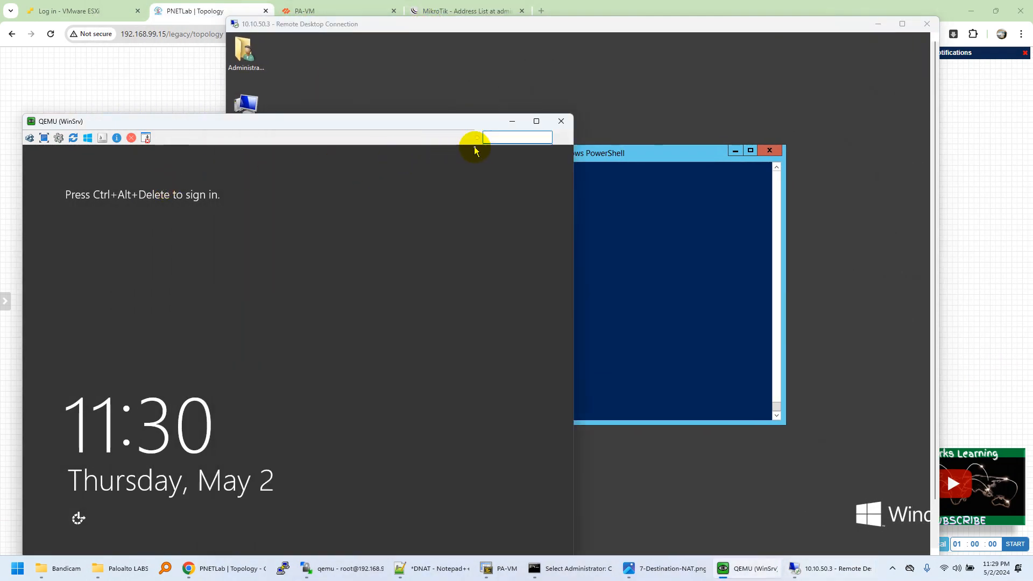
{"action": "left_click", "coordinate": [512, 121]}
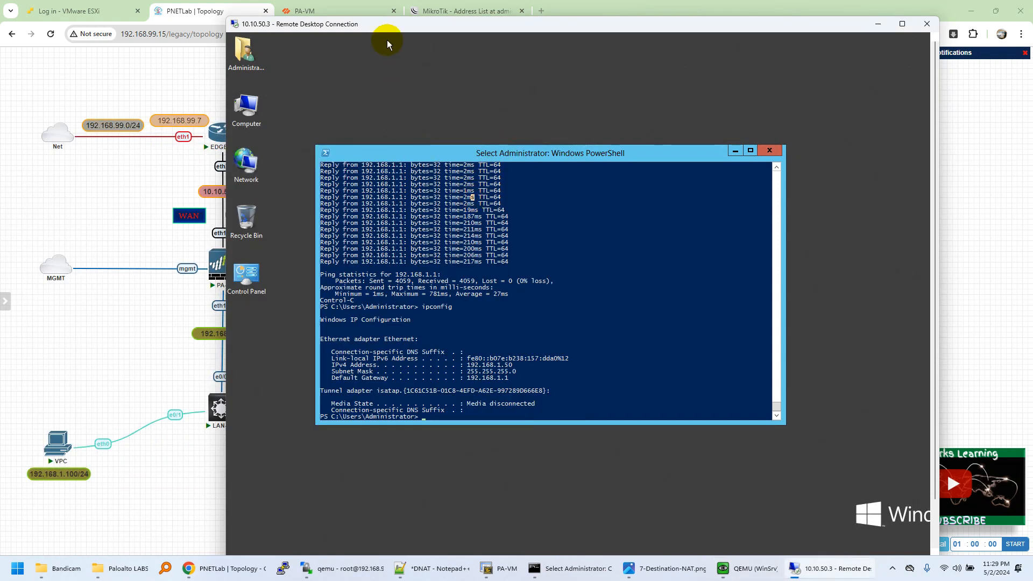
{"action": "left_click_drag", "start_coordinate": [387, 24], "coordinate": [535, 27]}
Switch to the PA-VM firewall and open its traffic log to check the RDP session.
{"action": "left_click", "coordinate": [333, 16]}
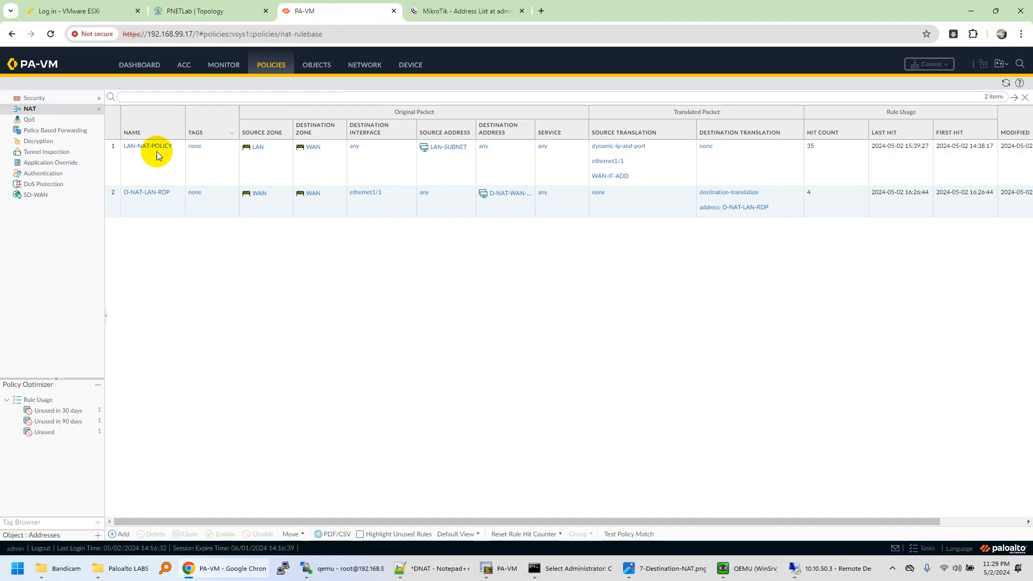
{"action": "left_click", "coordinate": [230, 67]}
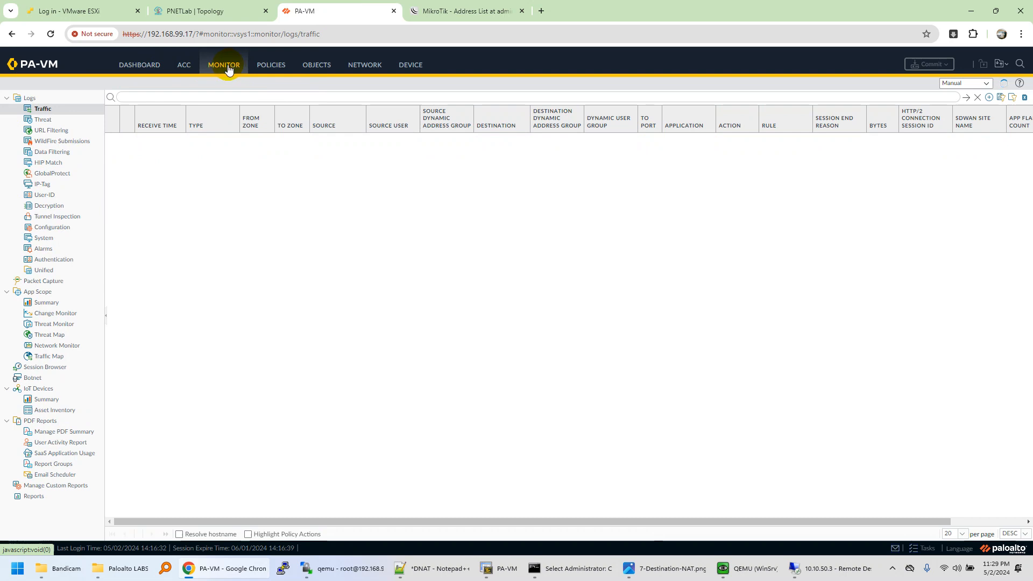